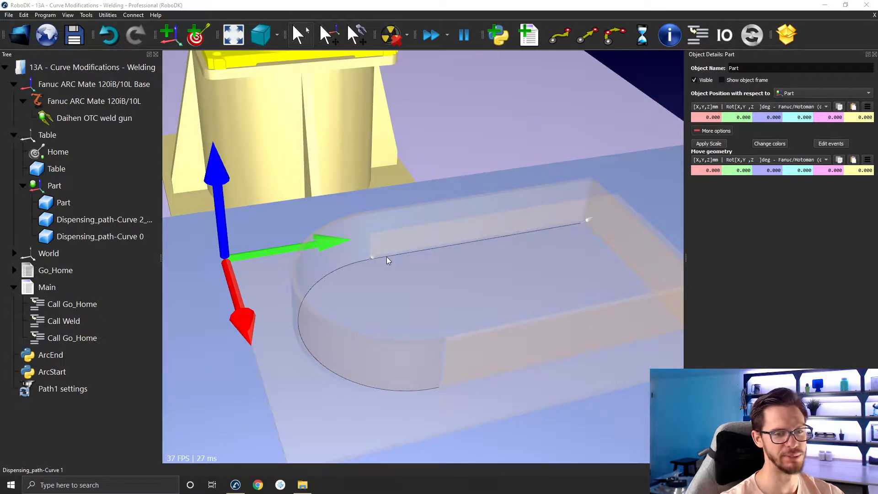
- Open the Modify curves tool for the curved end of the part, with its additional options expanded
scroll(320, 277, "up", 2)
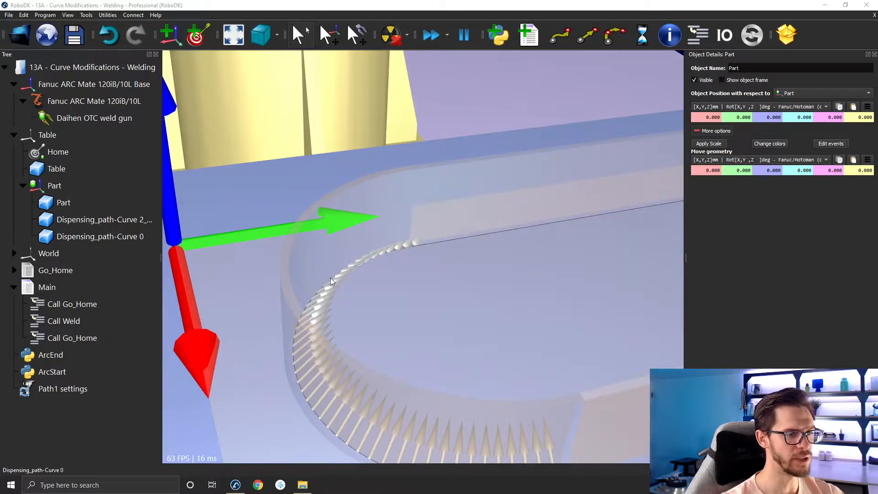
right_click_drag(320, 215, 289, 209)
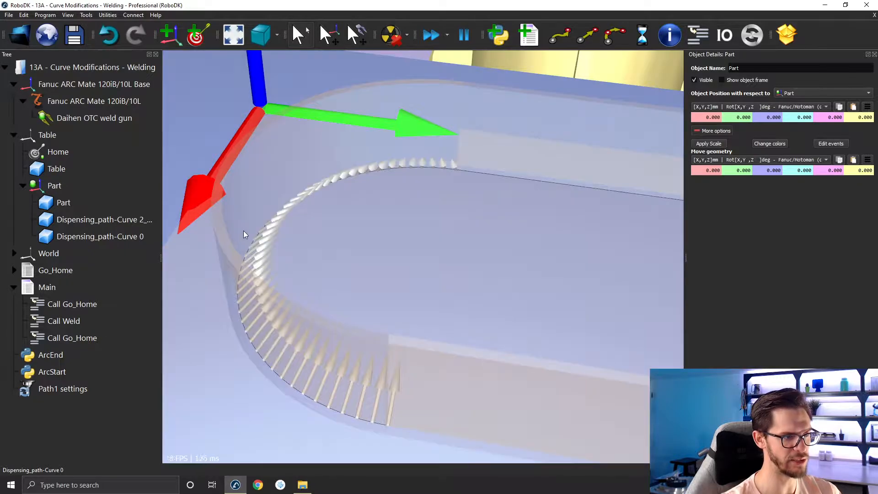
scroll(324, 337, "up", 5)
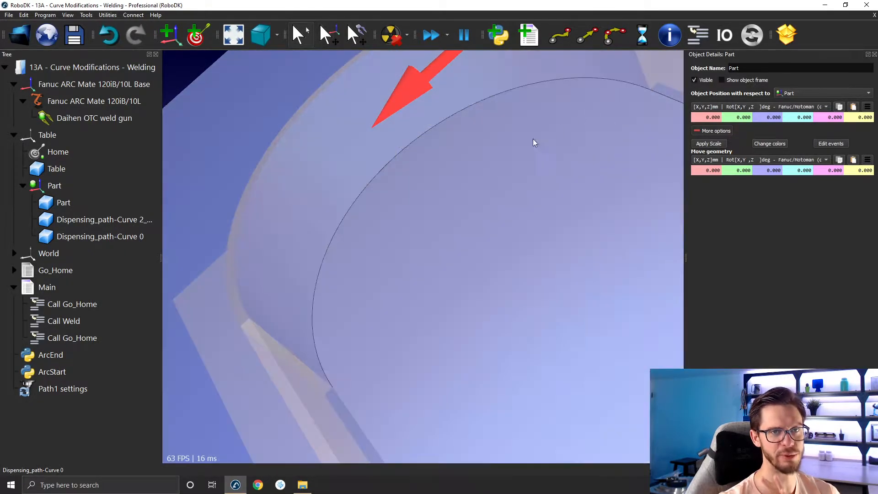
mouse_move(484, 177)
left_mouse_down()
mouse_move(539, 169)
mouse_move(476, 133)
mouse_move(498, 191)
mouse_move(410, 177)
mouse_move(457, 212)
mouse_move(498, 206)
mouse_move(545, 183)
mouse_move(502, 188)
left_mouse_up()
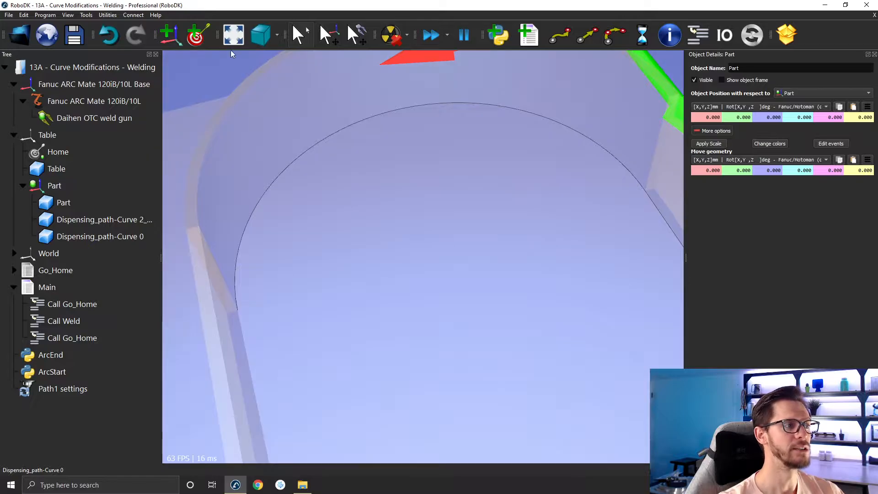
left_click(87, 16)
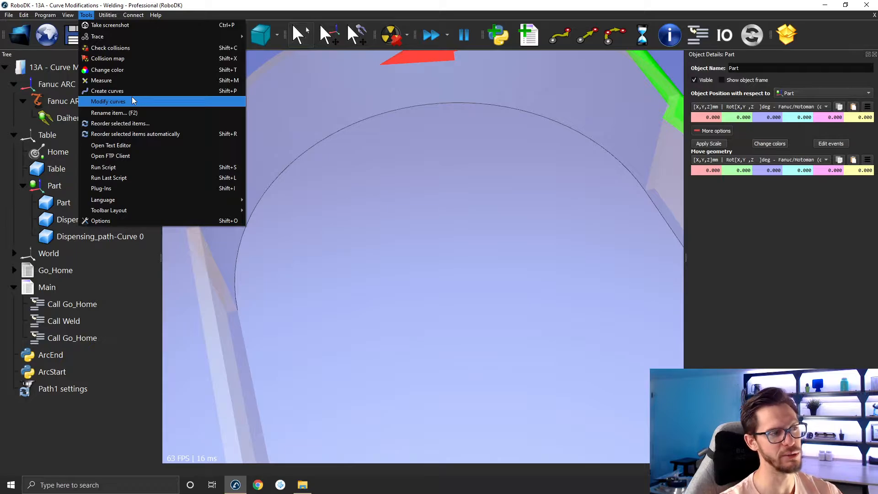
left_click(110, 102)
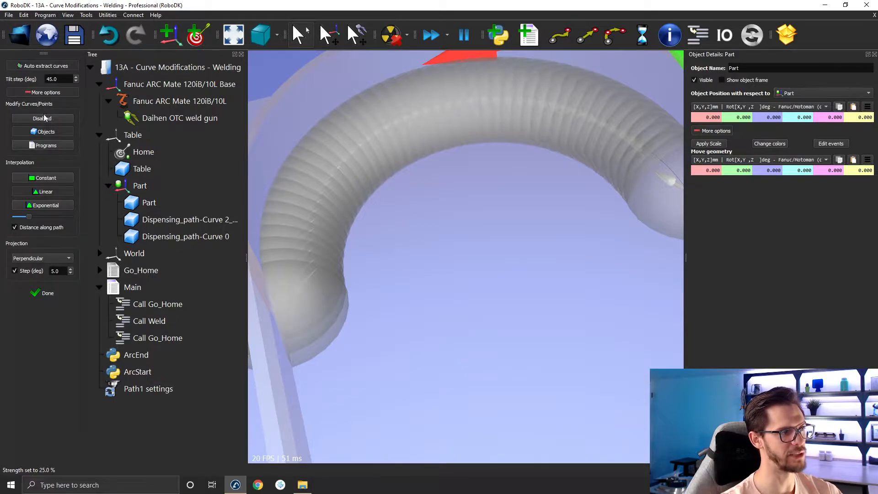
left_click(39, 92)
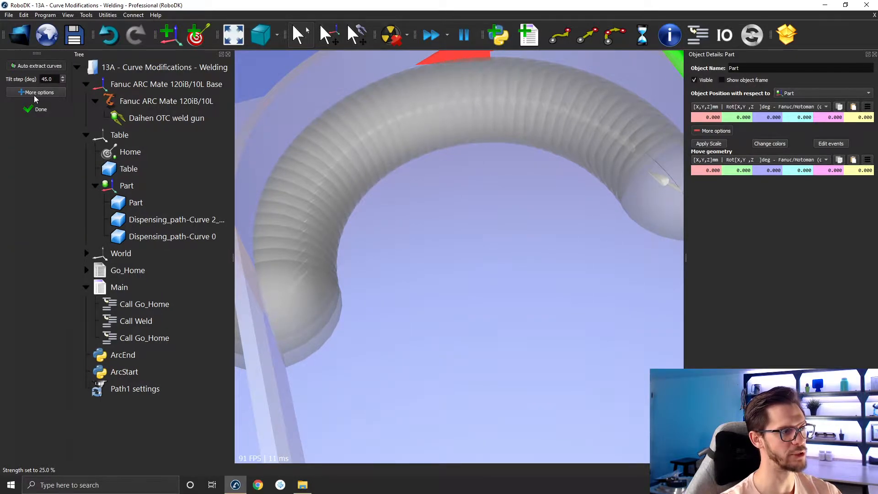
left_click(38, 92)
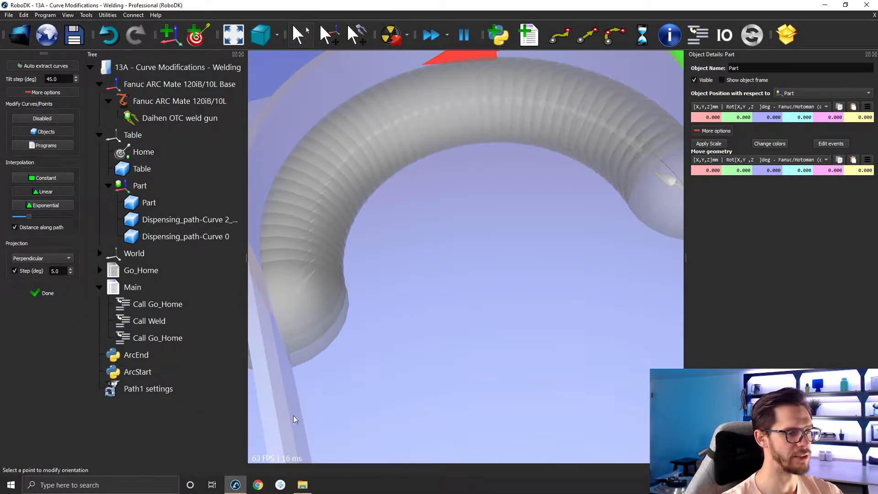
- Select the end point of the curved dispensing path and preview tilting its normals in both directions around the path
left_click(304, 357)
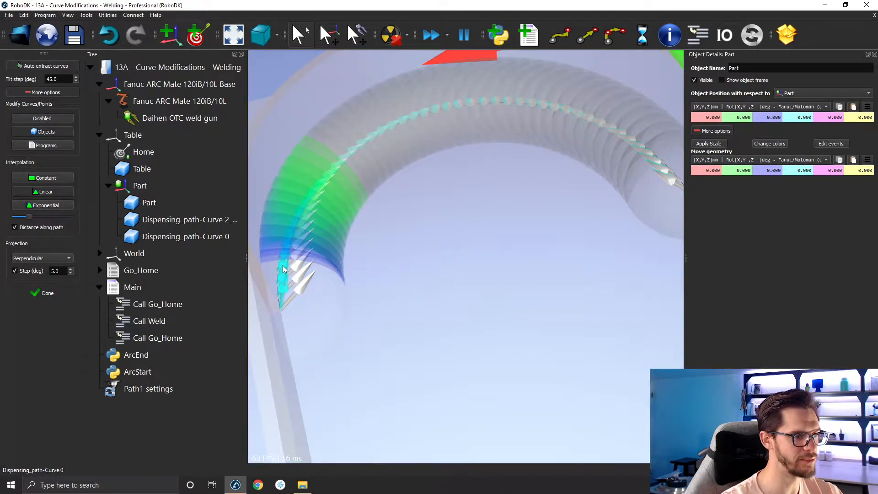
left_click_drag(283, 270, 307, 241)
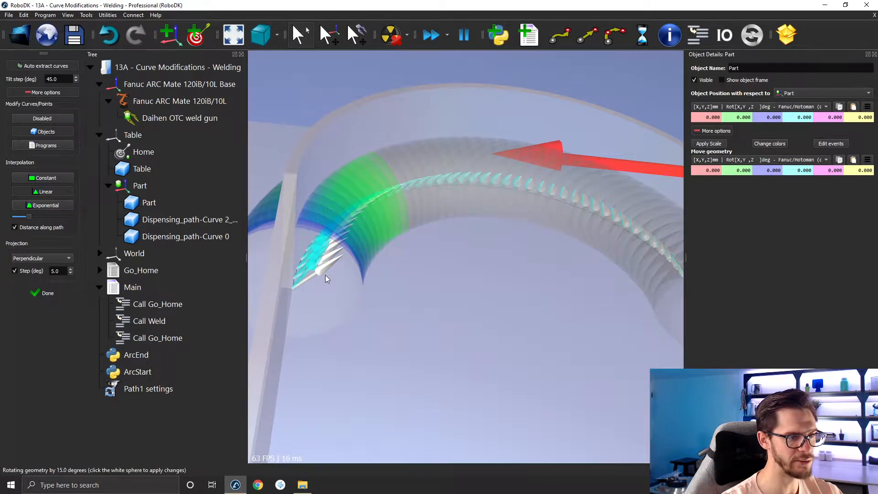
scroll(354, 307, "up", 2)
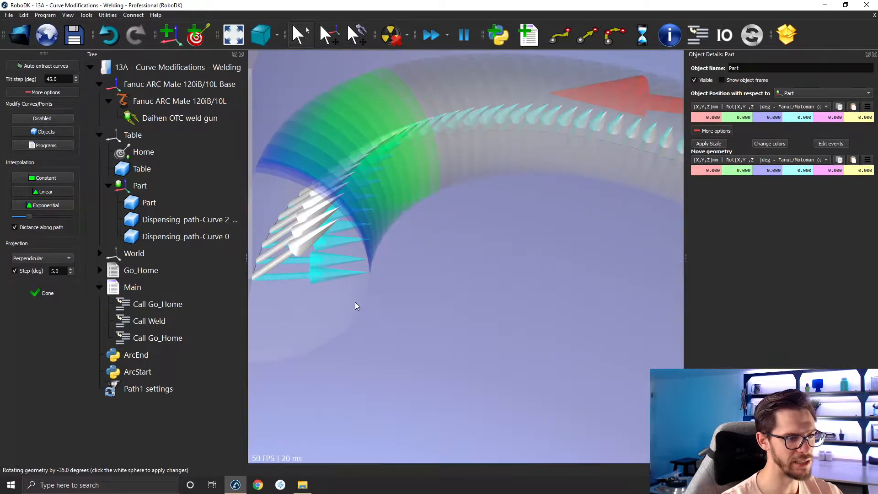
scroll(407, 294, "up", 2)
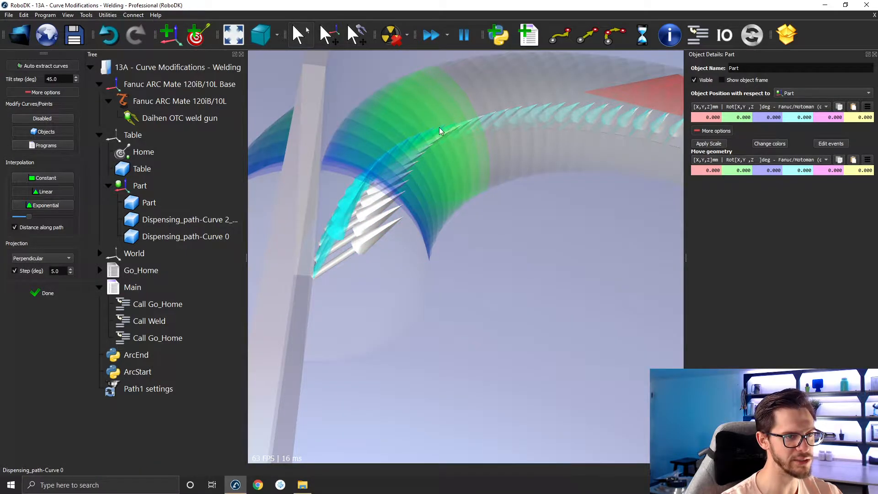
left_click(309, 213)
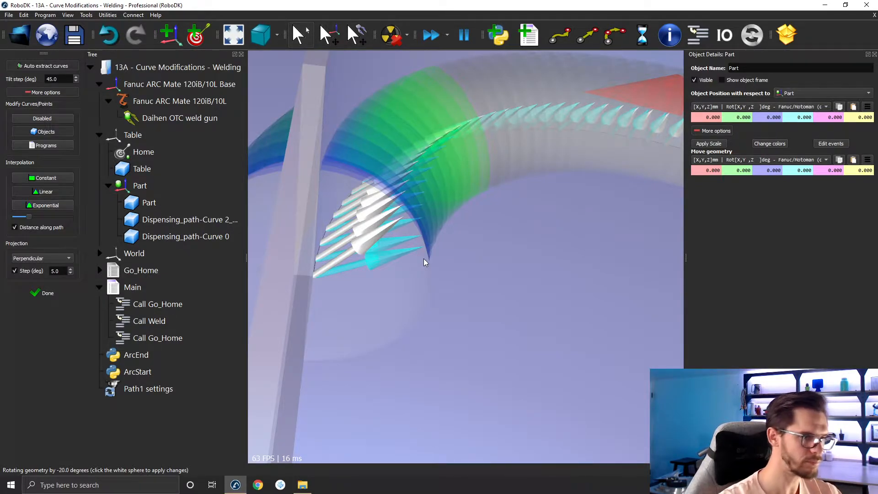
left_click_drag(424, 259, 310, 218)
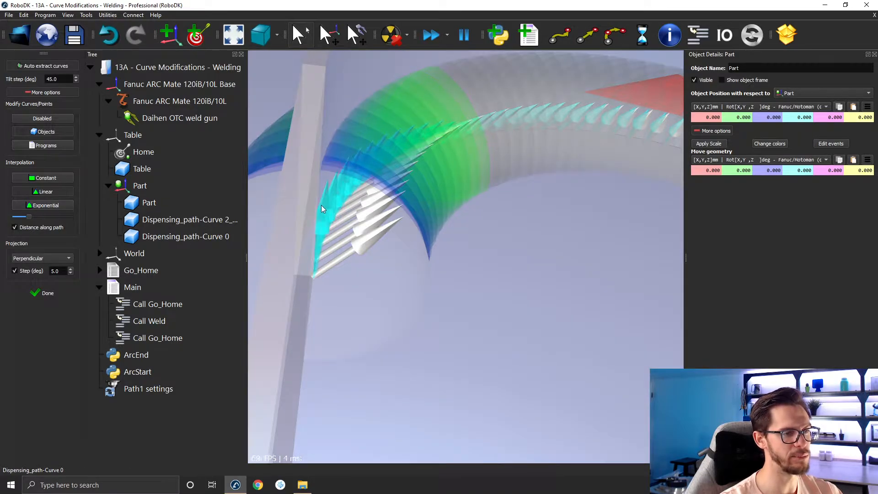
mouse_move(345, 229)
left_mouse_down()
mouse_move(388, 248)
mouse_move(352, 225)
left_mouse_up()
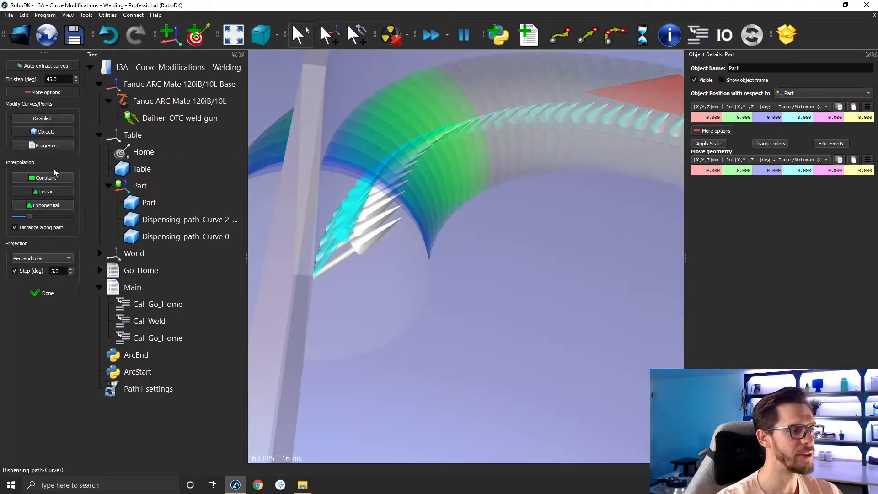
- Try Constant and Exponential interpolation on the affected section of the curve, finishing with Linear
left_click(40, 179)
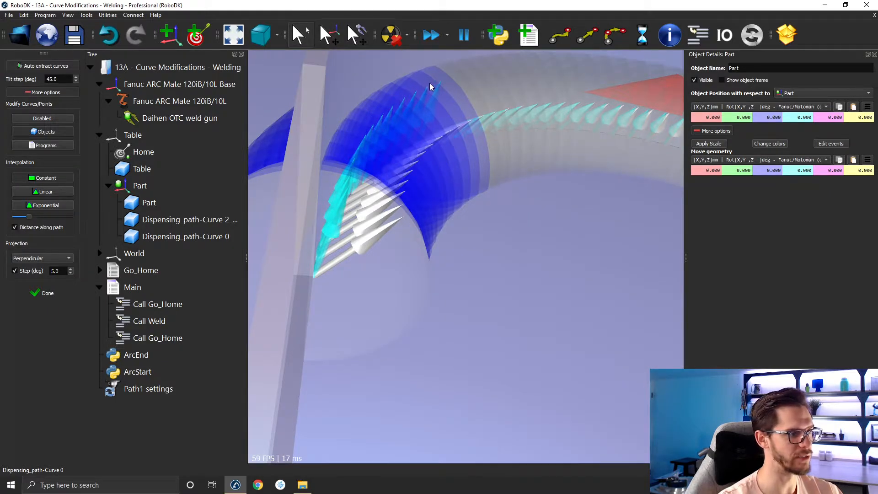
left_click(55, 206)
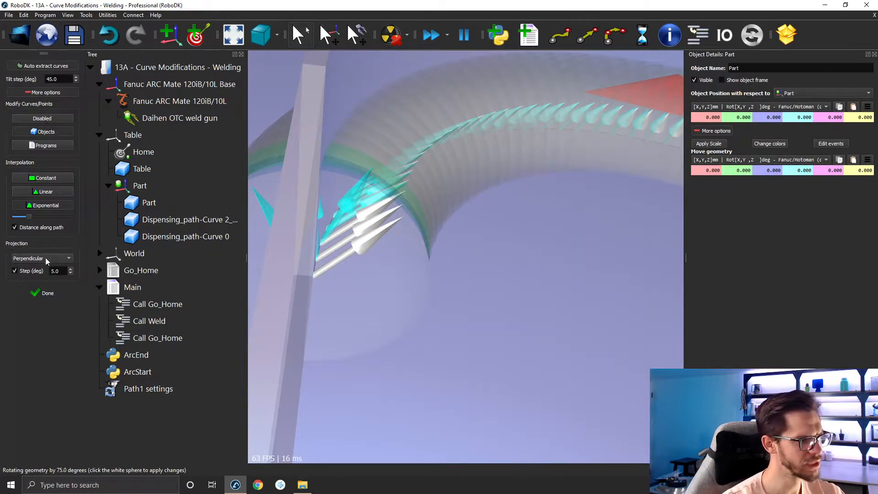
left_click(39, 195)
- Vary the interpolation strength between its low and high ends to change how much of the curve is affected, finishing at 100%
scroll(398, 204, "down", 3)
middle_click_drag(402, 205, 366, 162)
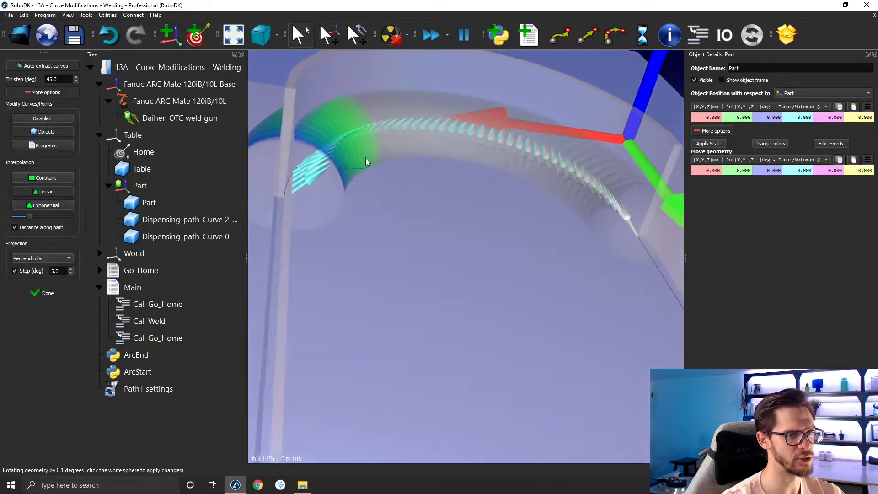
right_click_drag(366, 162, 364, 273)
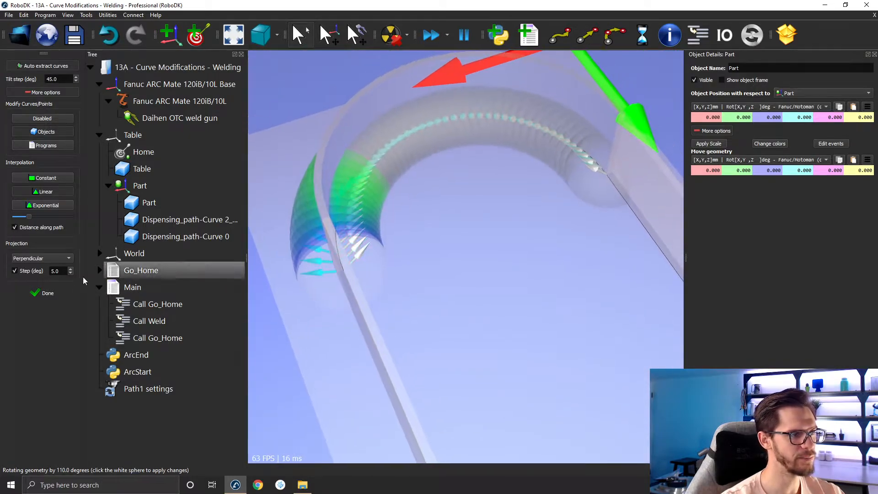
mouse_move(28, 217)
left_mouse_down()
mouse_move(58, 219)
mouse_move(25, 215)
left_mouse_up()
left_click_drag(14, 215, 81, 215)
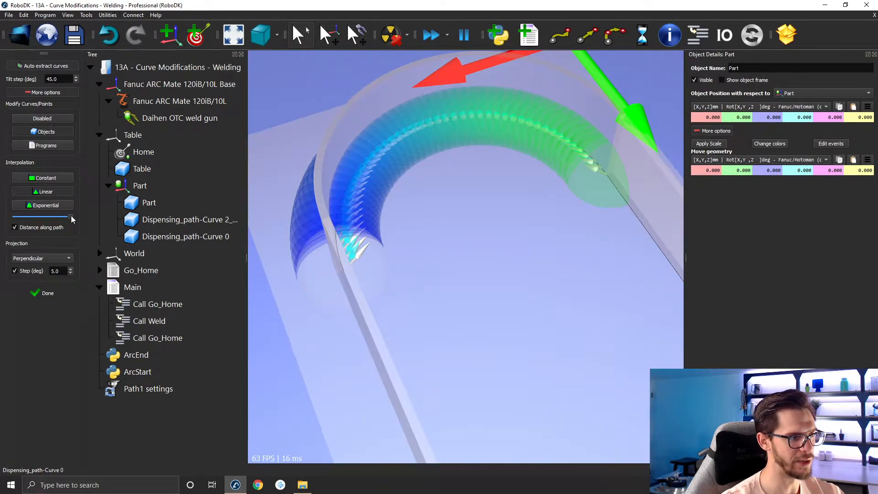
left_click_drag(71, 215, 46, 214)
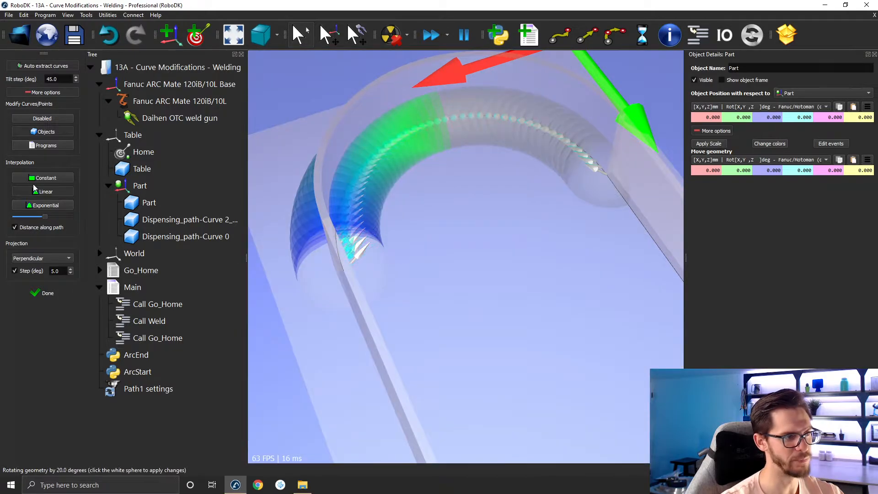
left_click_drag(48, 218, 93, 221)
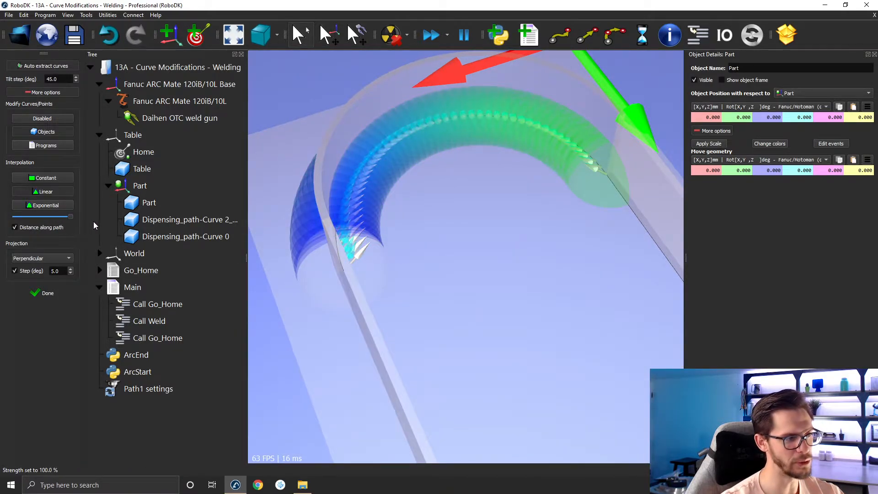
- Compare Constant, Exponential and Linear interpolation across the whole curve at full strength, finishing with Exponential
left_click(50, 180)
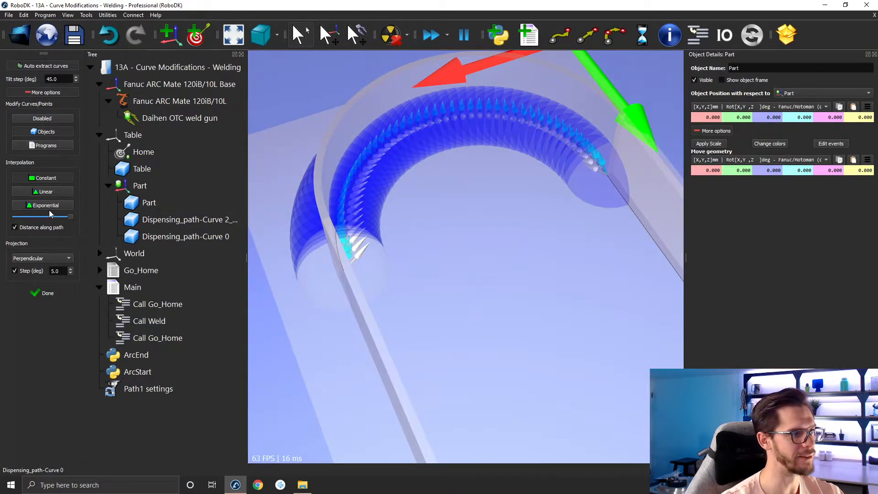
left_click(49, 209)
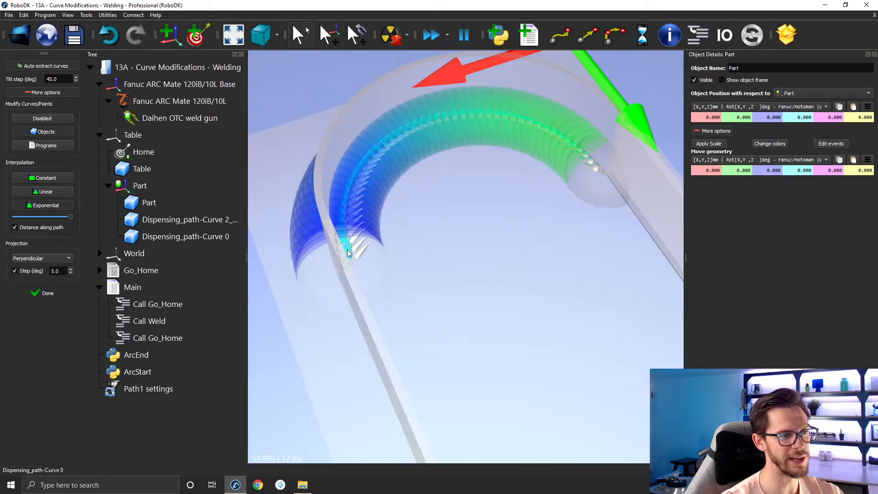
right_click_drag(350, 256, 321, 267)
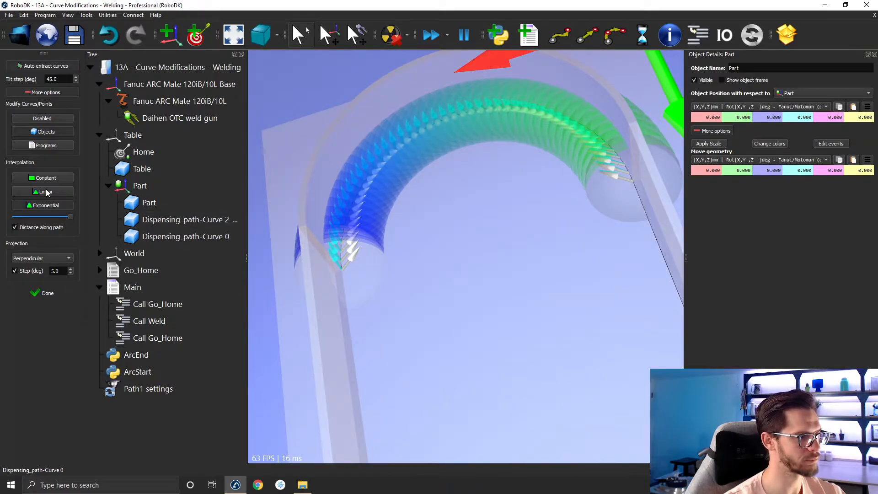
left_click(47, 192)
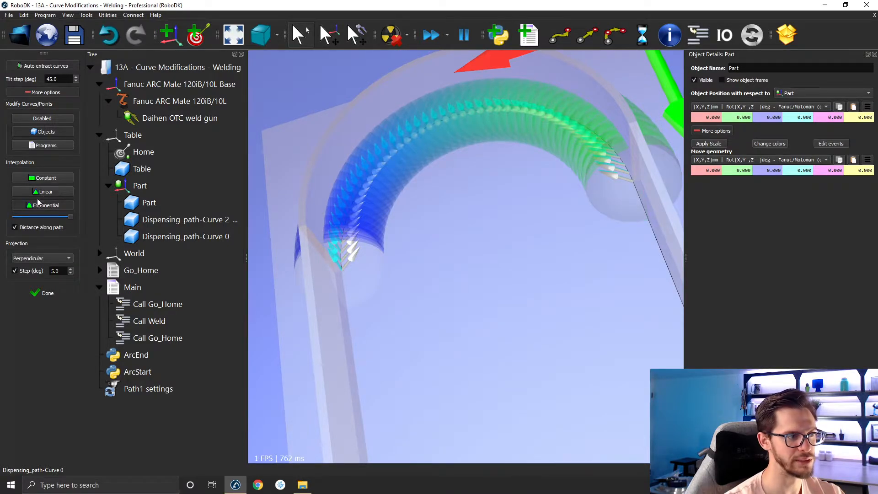
left_click(39, 204)
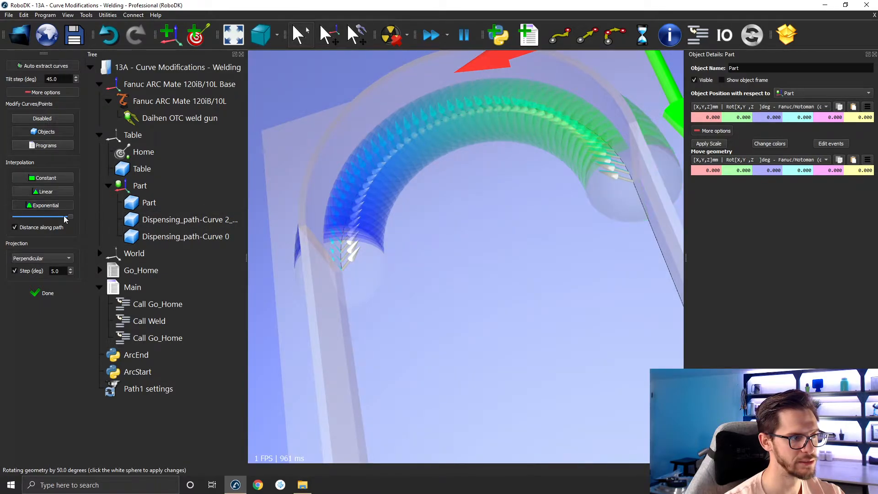
- Reduce the interpolation strength to 77% and alternate between Linear and Exponential to compare their falloff, finishing with Linear
left_click_drag(71, 218, 59, 216)
left_click(57, 190)
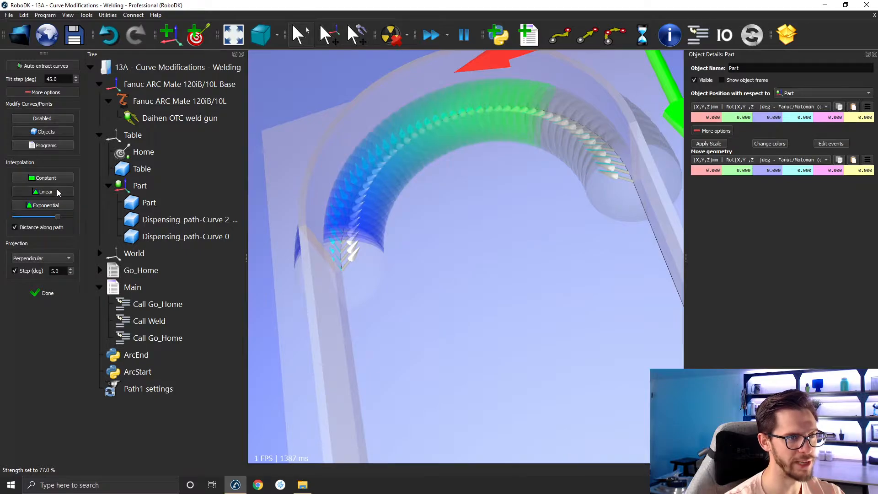
left_click(53, 204)
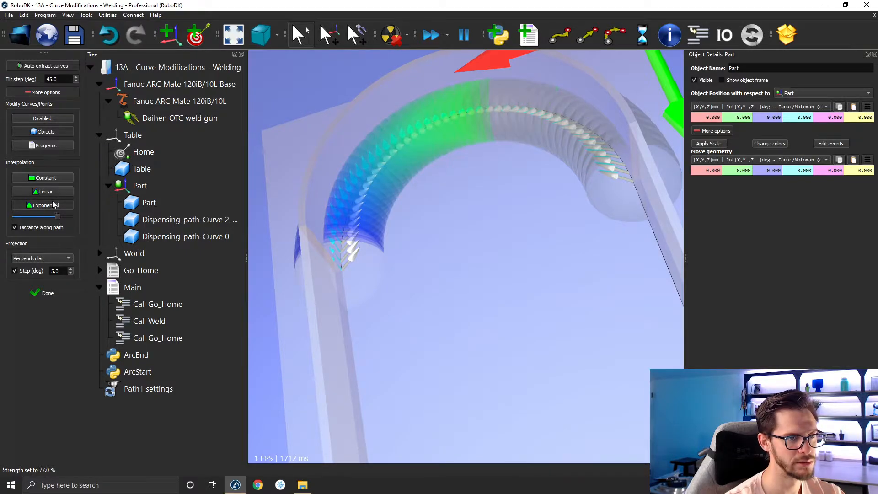
left_click(52, 194)
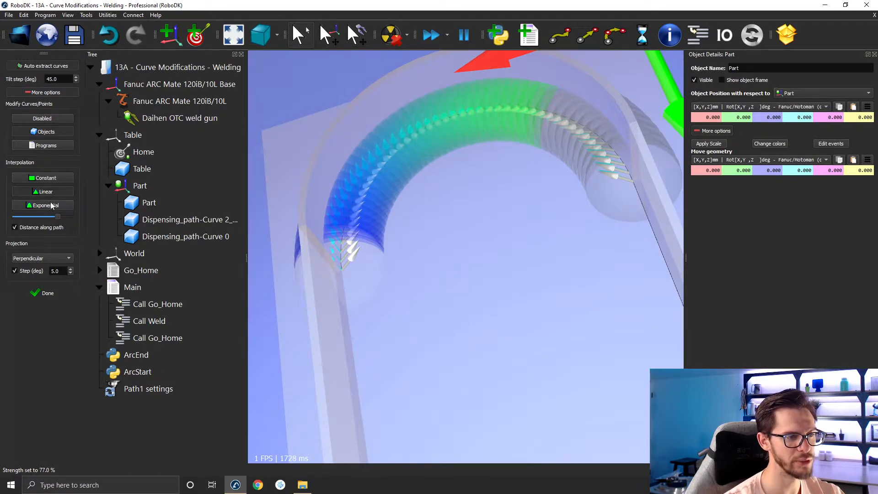
left_click(51, 204)
left_click(51, 192)
left_click(52, 204)
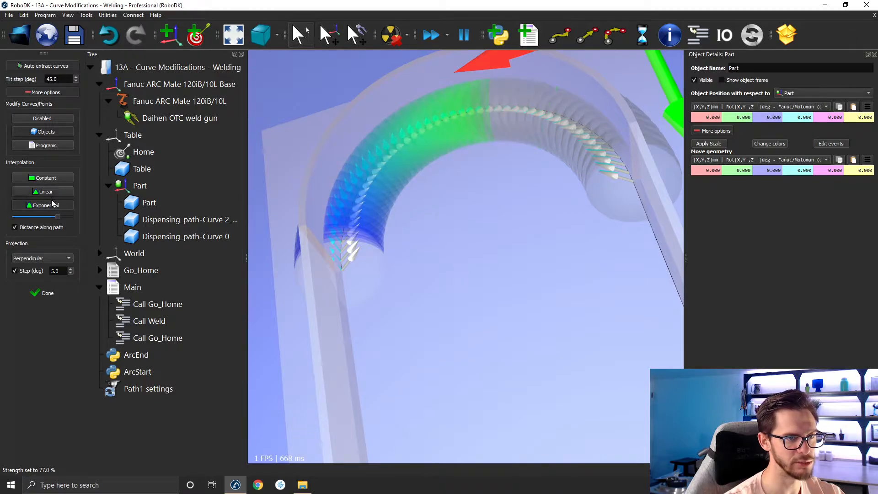
left_click(54, 192)
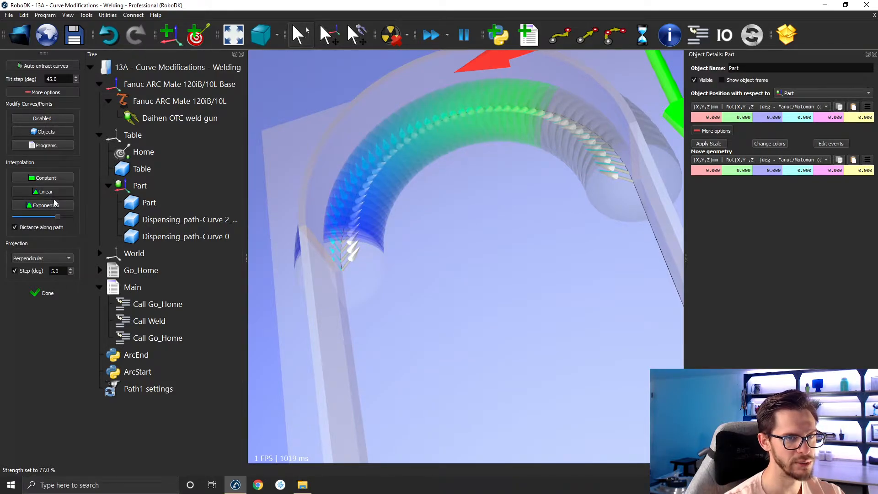
left_click(54, 203)
left_click(54, 194)
left_click(53, 202)
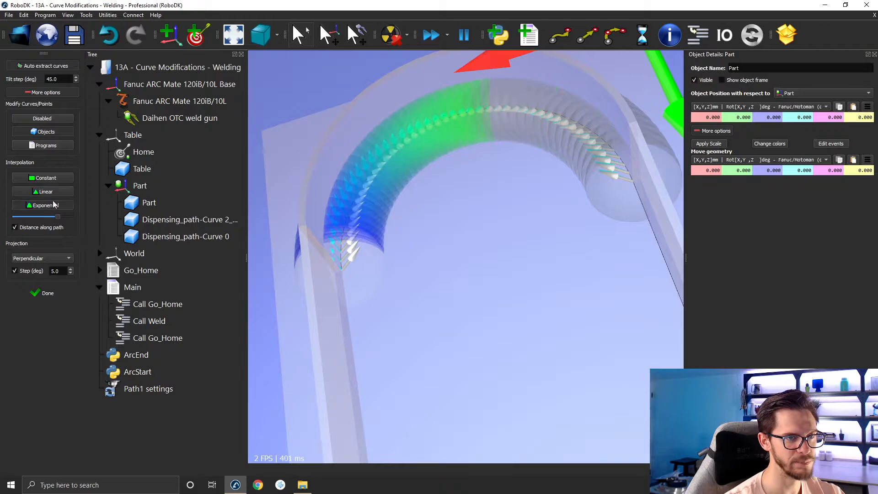
left_click(52, 190)
left_click(53, 202)
left_click(51, 193)
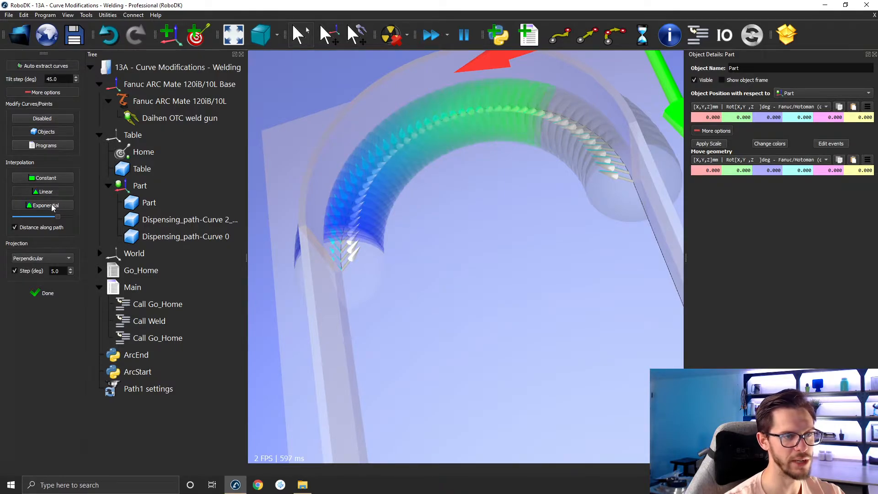
left_click(53, 206)
left_click(51, 192)
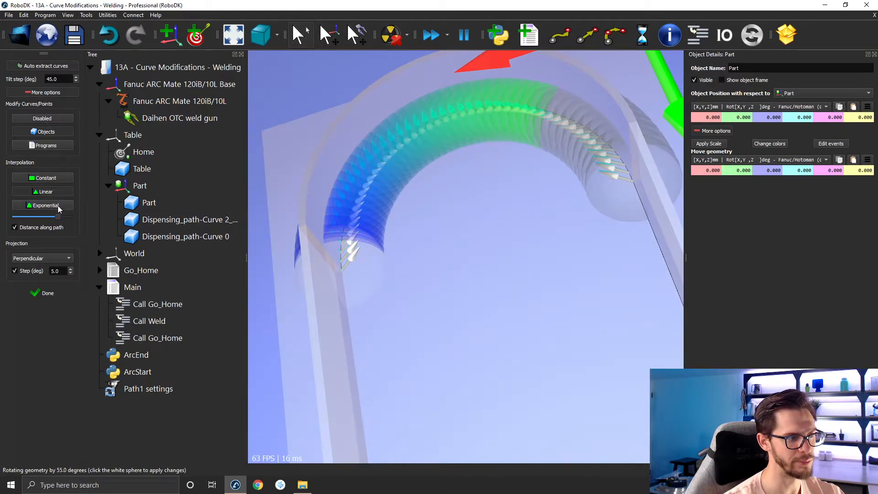
- Switch the curve interpolation to Exponential and raise its strength to 100%
left_click(58, 205)
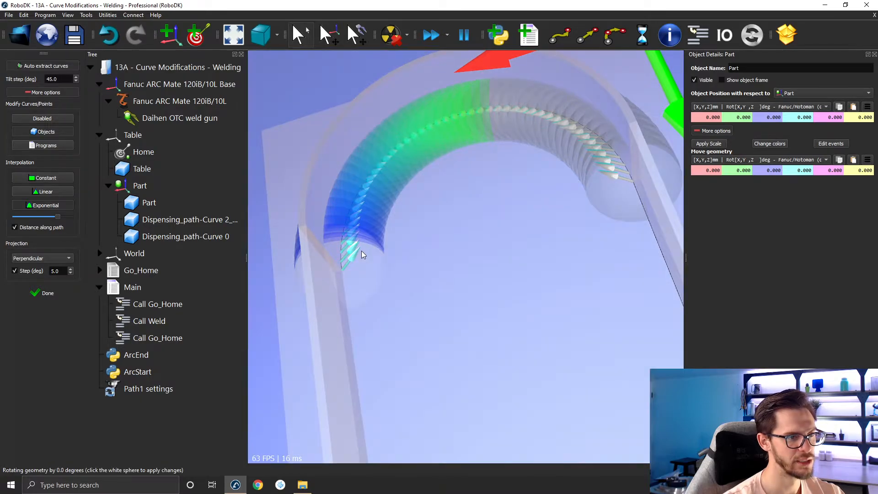
right_click_drag(362, 250, 331, 254)
left_click_drag(57, 216, 88, 221)
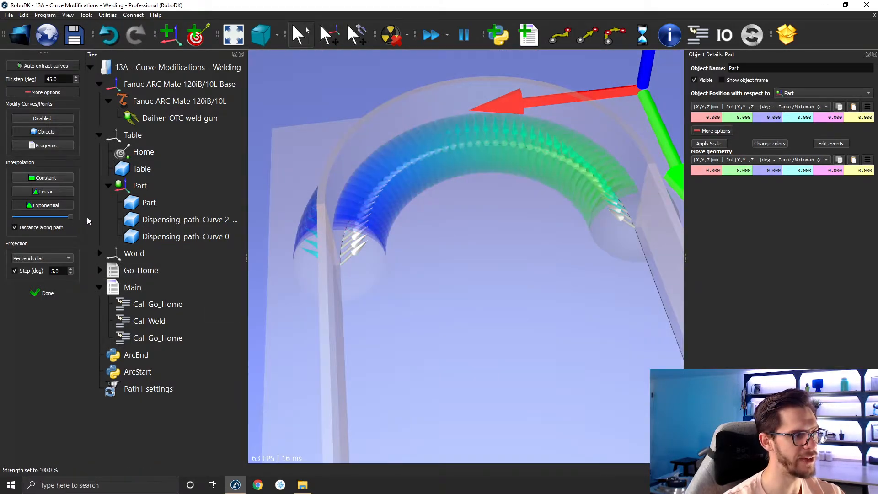
- Turn off Distance along path and vary the interpolation strength to see its effect on the curve, finishing at 100%
left_click(15, 227)
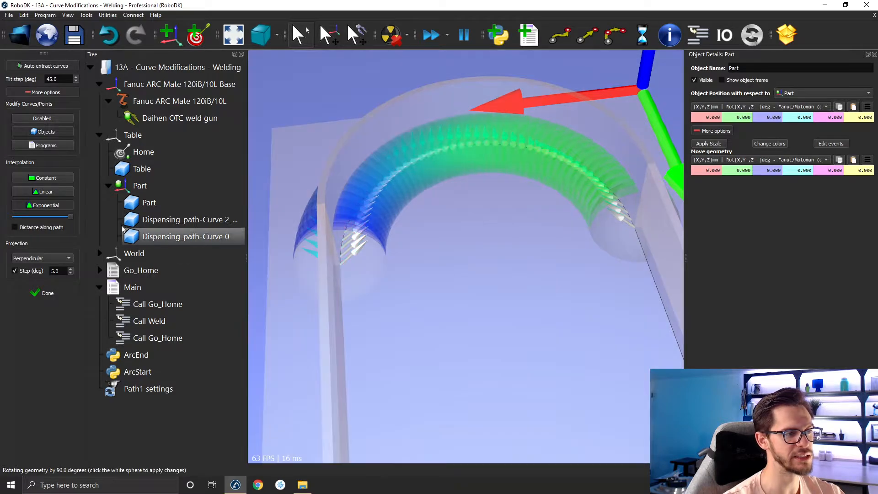
mouse_move(70, 216)
left_mouse_down()
mouse_move(57, 216)
mouse_move(65, 215)
left_mouse_up()
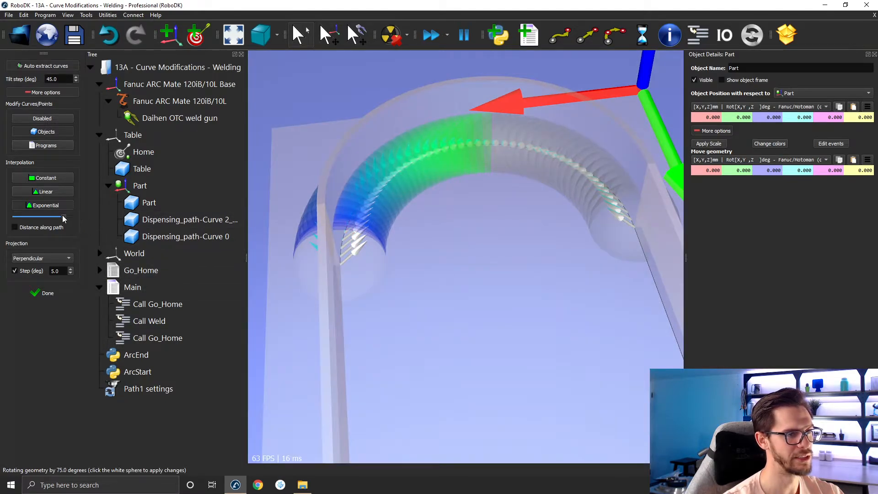
left_click_drag(63, 217, 73, 217)
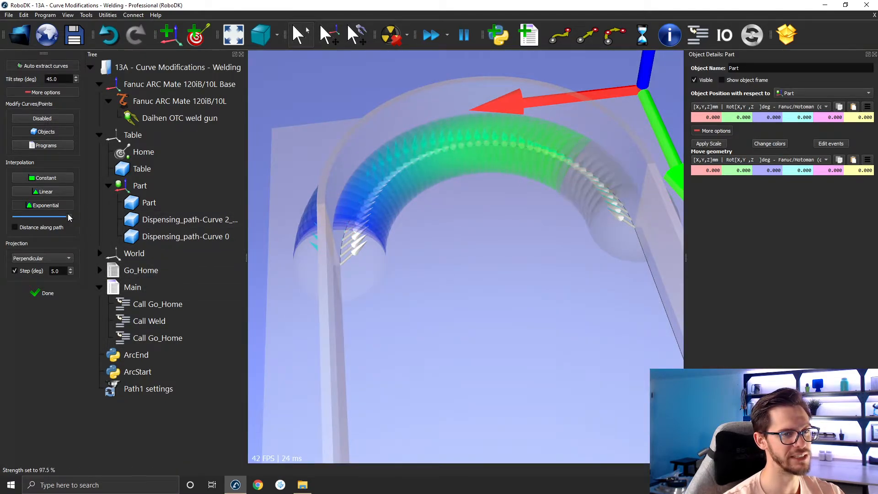
mouse_move(71, 214)
left_mouse_down()
mouse_move(39, 215)
mouse_move(65, 218)
left_mouse_up()
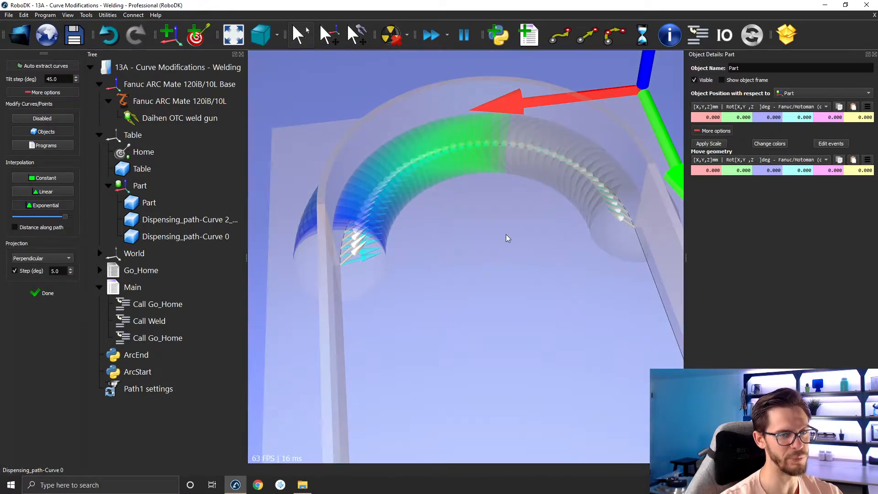
left_click_drag(65, 217, 72, 221)
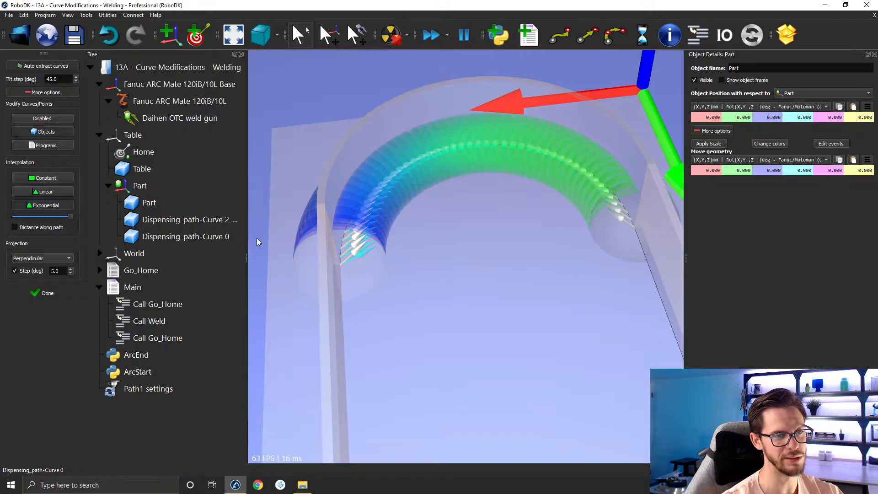
- Toggle Distance along path on and off at 100% strength to compare the affected region, finishing with it enabled
left_click(14, 228)
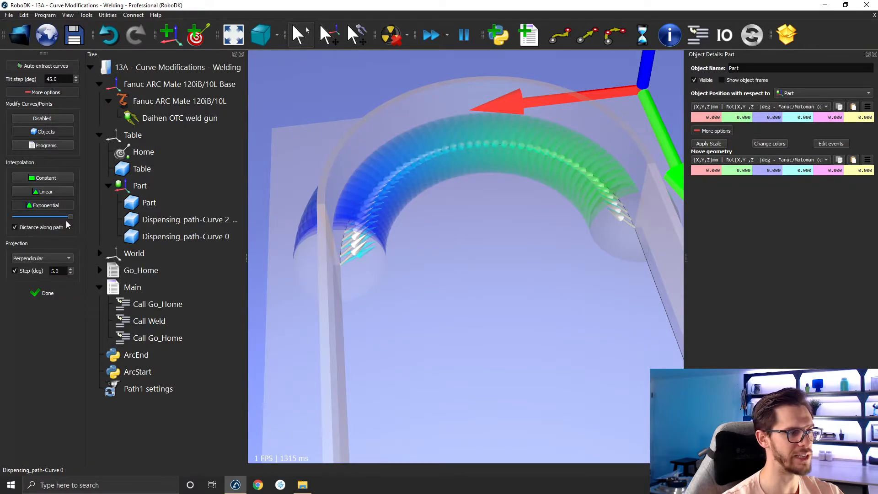
mouse_move(71, 218)
left_mouse_down()
mouse_move(50, 215)
mouse_move(80, 222)
left_mouse_up()
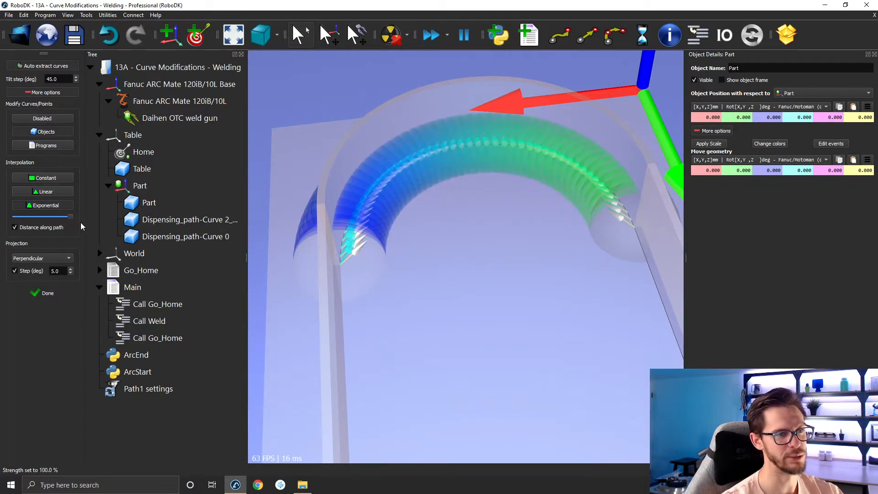
left_click(15, 228)
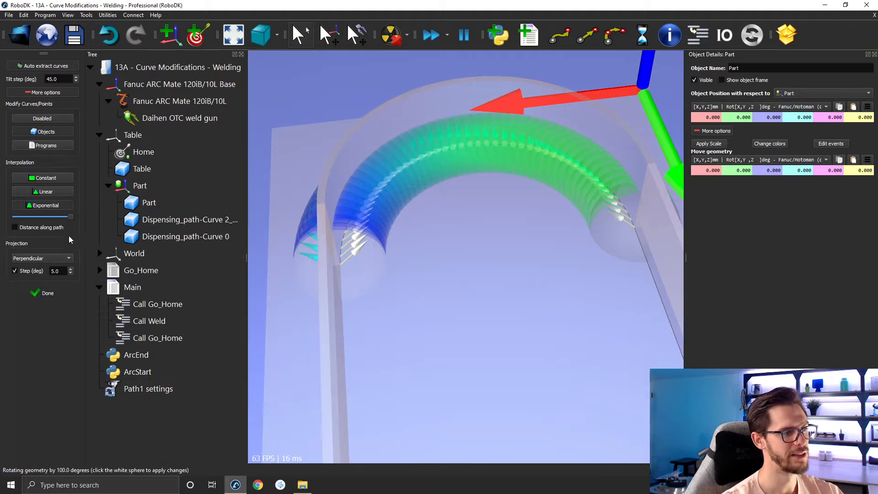
left_click(53, 227)
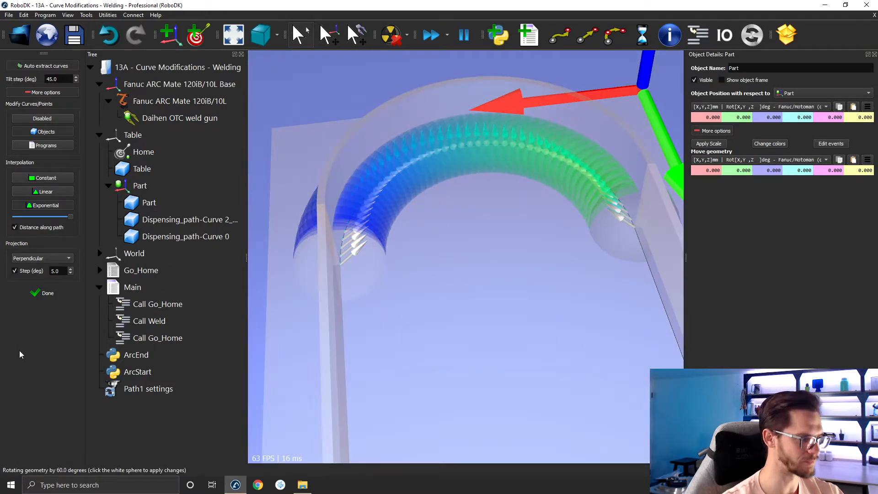
- Change the projection of the curve normals from Perpendicular to None at the end of the curved weld path
scroll(358, 240, "up", 10)
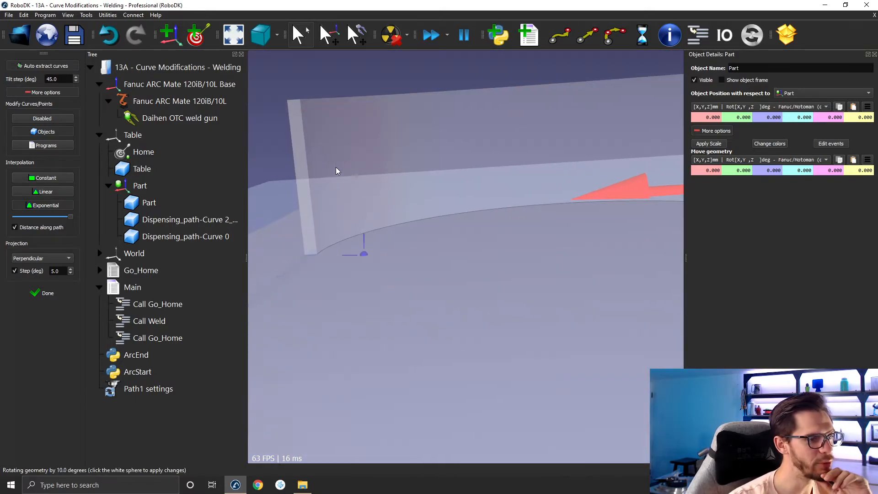
scroll(336, 170, "down", 5)
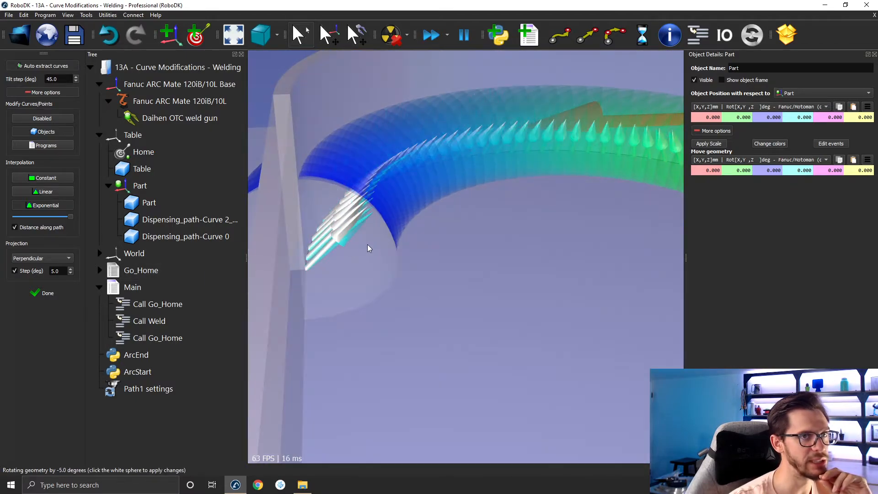
left_click_drag(370, 248, 396, 263)
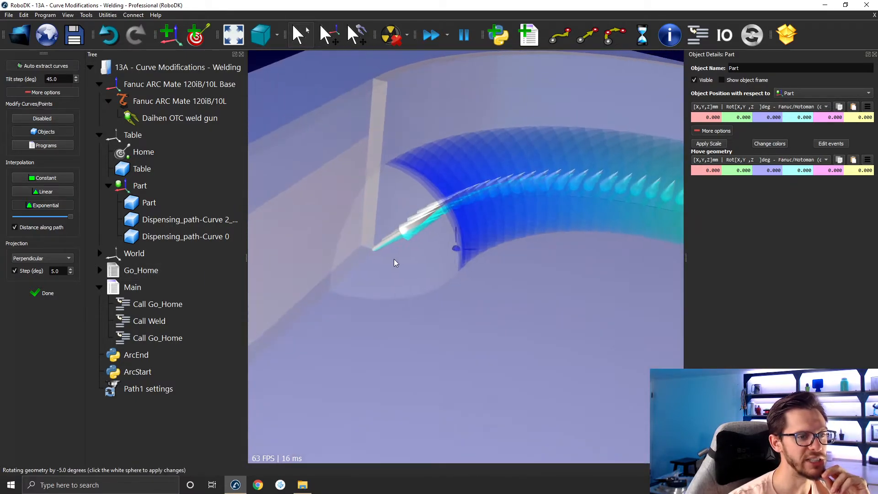
left_click(29, 259)
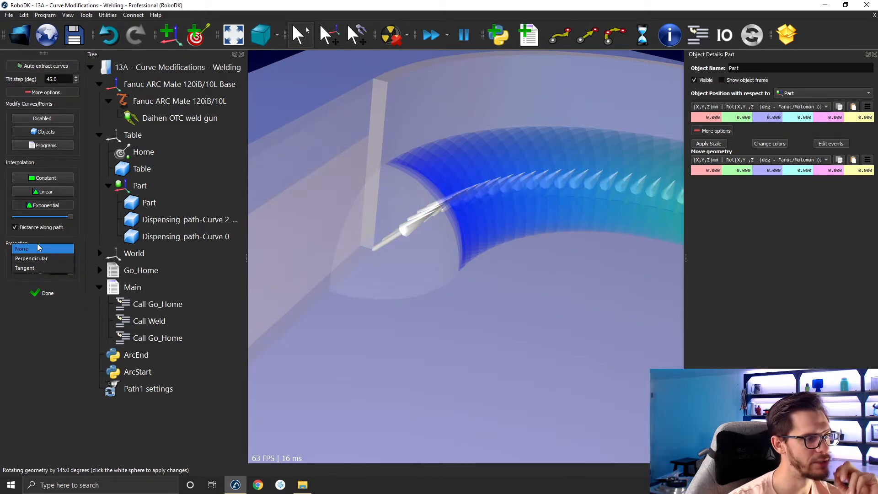
left_click(37, 243)
right_click_drag(397, 241, 347, 341)
left_click(17, 259)
left_click(29, 251)
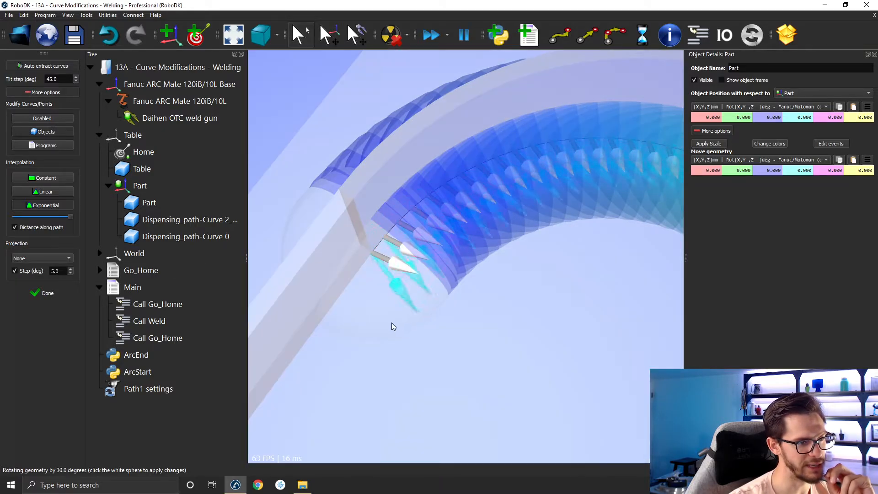
- Turn off the projection's degree step and preview freely rotating the normals at the curve's end without applying changes
left_click(13, 272)
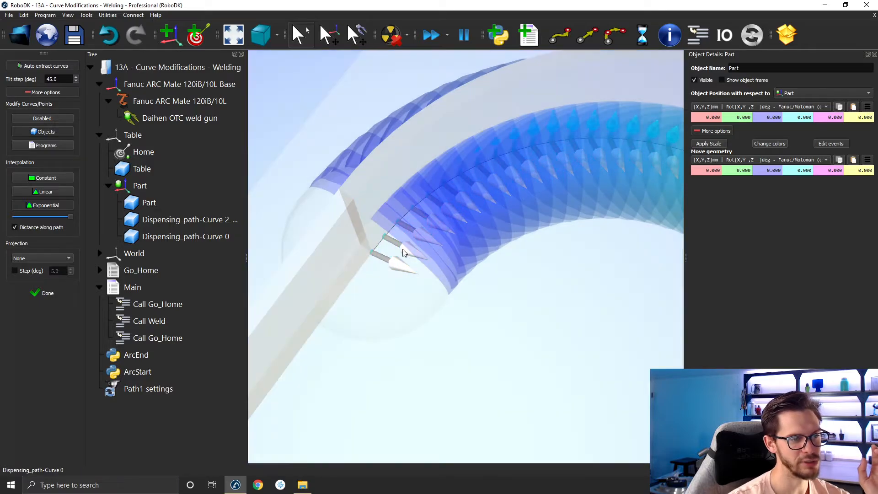
key("Escape")
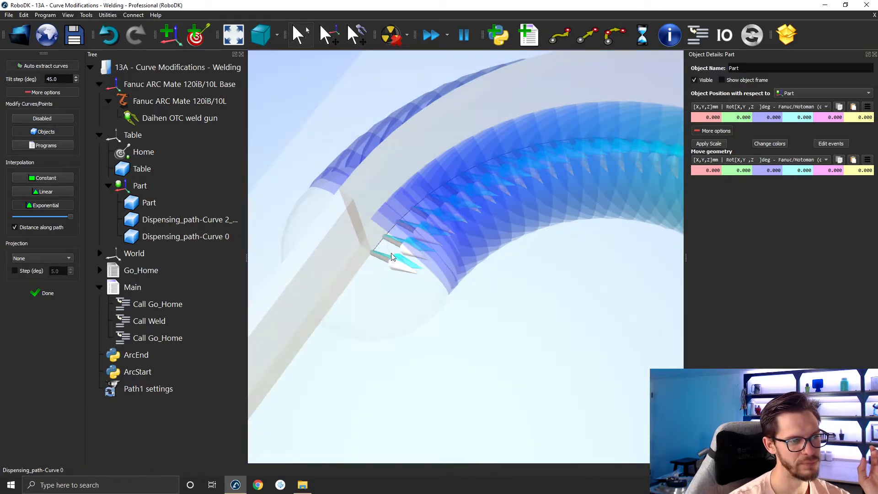
left_click(369, 227)
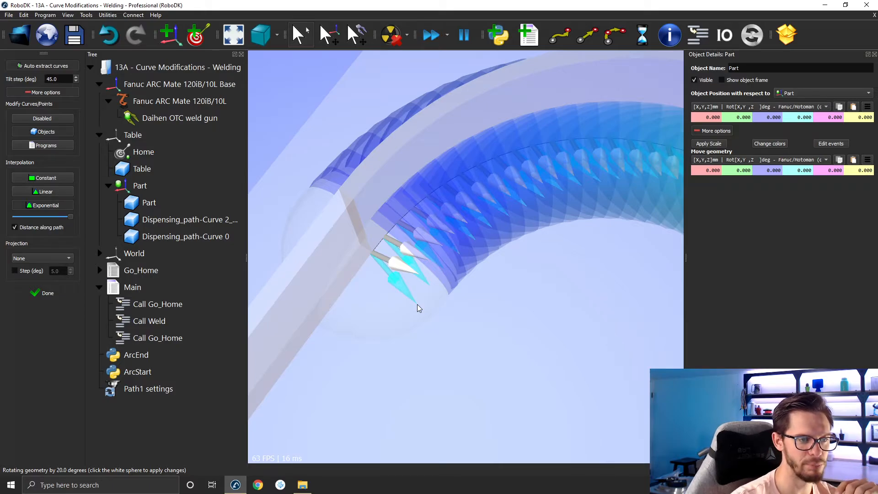
key("Escape")
left_click(387, 224)
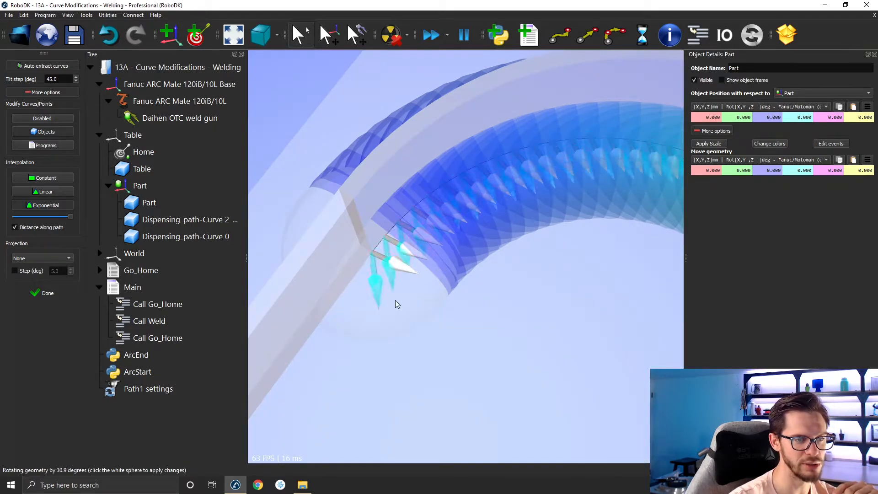
key("Escape")
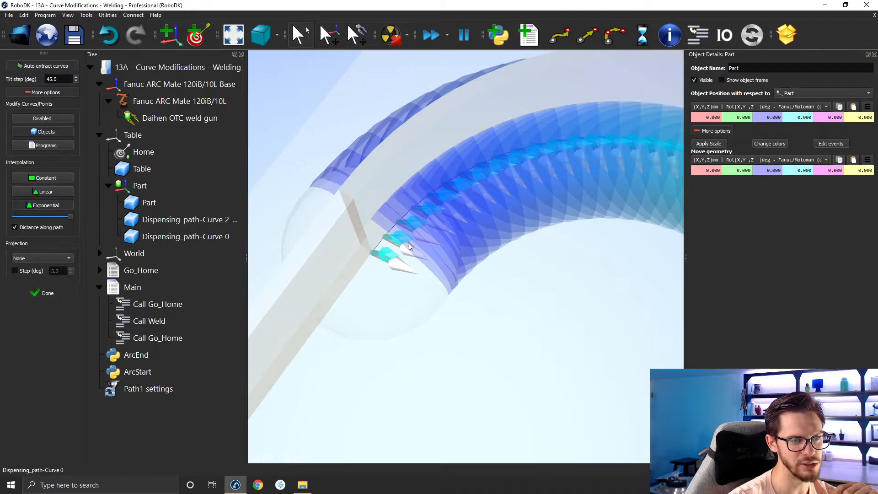
- Reduce the displayed size of the normals and spheres along the curve to inspect individual points at its end
key("minus")
key("minus")
key("minus")
key("minus")
key("minus")
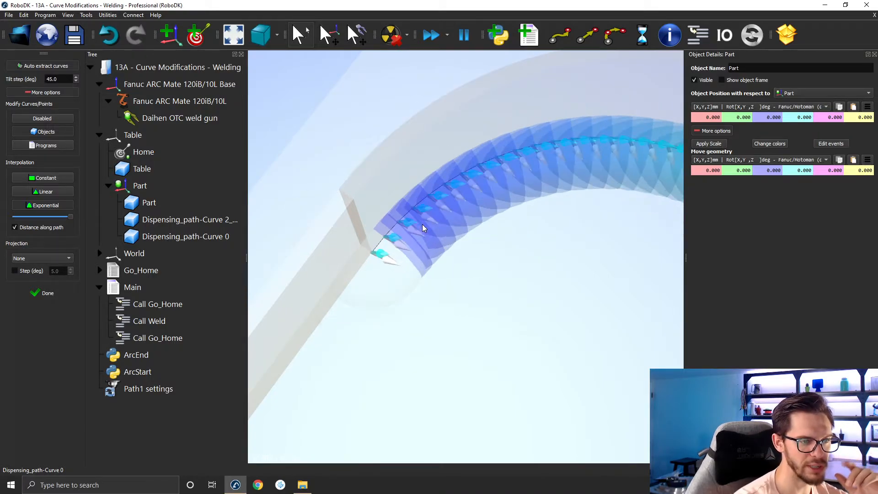
scroll(421, 224, "up", 3)
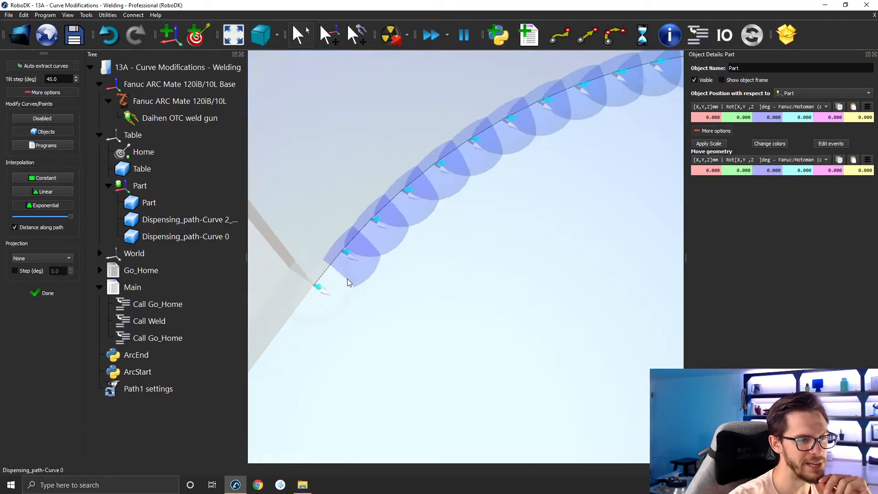
scroll(323, 269, "up", 2)
middle_click_drag(329, 273, 484, 269)
key("minus")
key("minus")
key("minus")
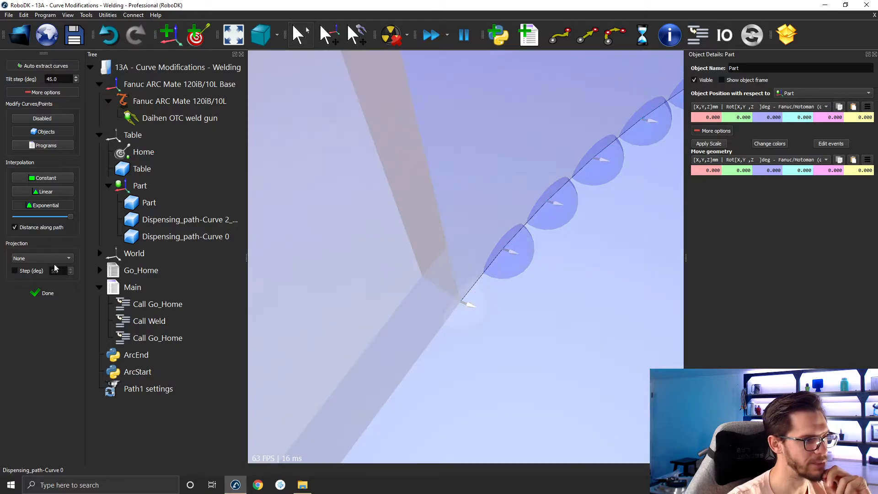
- Set the projection to Perpendicular and examine from several angles how the end point's normal rotates around the curve
left_click(56, 258)
left_click(46, 269)
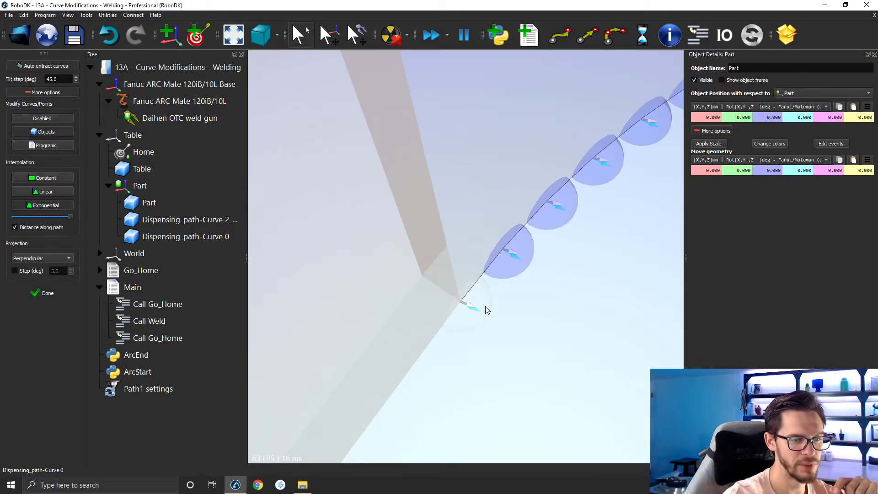
scroll(485, 307, "up", 4)
mouse_move(441, 337)
right_mouse_down()
mouse_move(463, 273)
mouse_move(482, 364)
right_mouse_up()
middle_click_drag(463, 371, 553, 231)
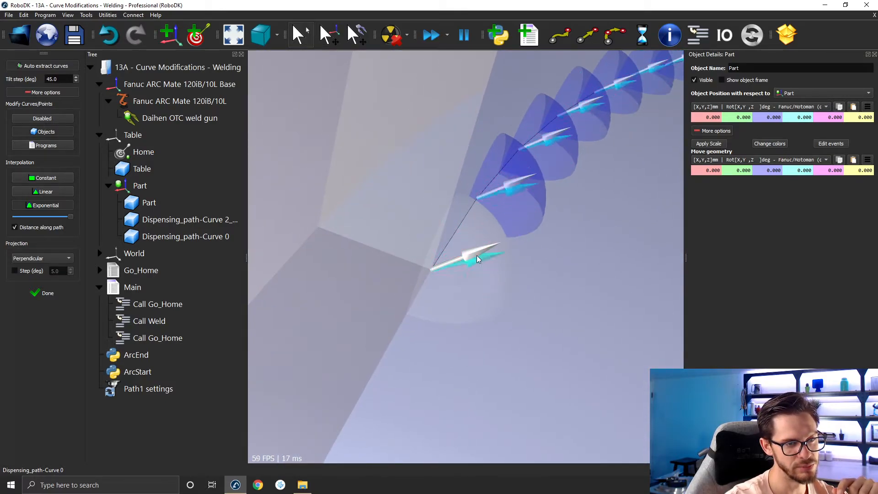
left_click_drag(496, 301, 383, 470)
right_click_drag(400, 204, 405, 306)
right_click_drag(347, 263, 295, 250)
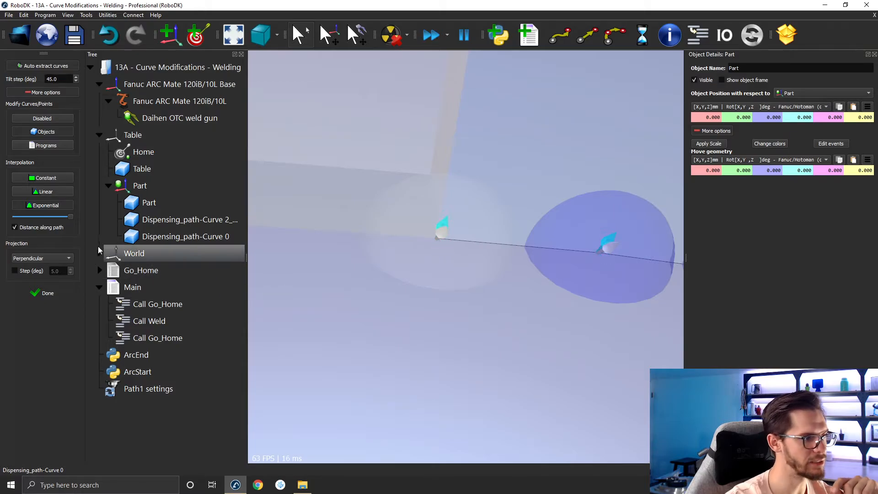
- Try the Tangent projection on the curve normals, finishing with Perpendicular
left_click(27, 259)
left_click(25, 268)
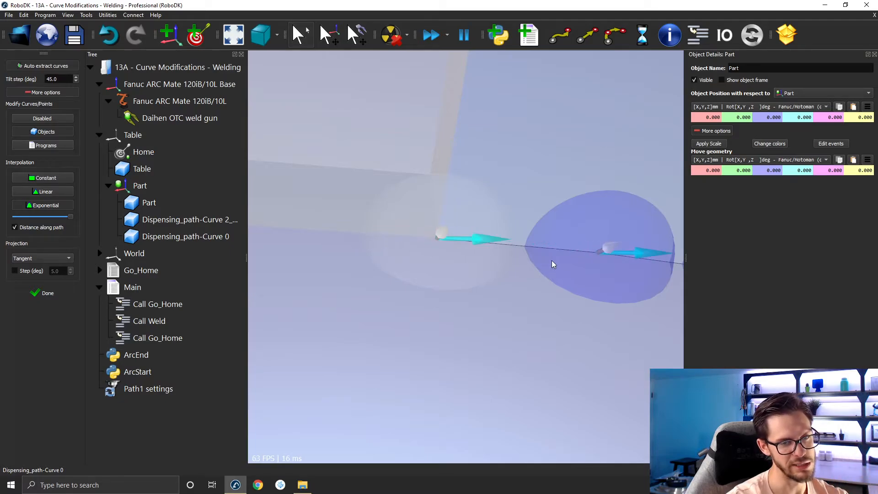
left_click(23, 259)
left_click(29, 255)
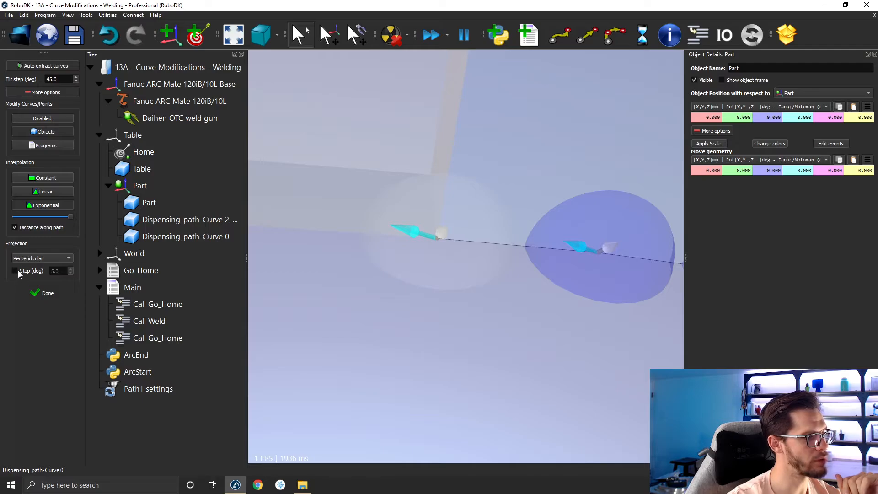
- Enable the 5.0-degree projection step and preview the stepped perpendicular rotation of the normals at the curve's end
right_click_drag(436, 252, 498, 334)
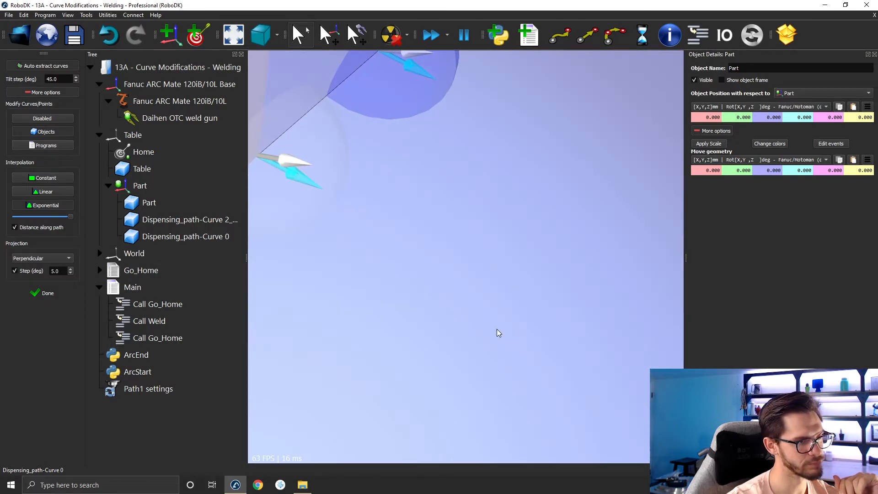
right_click_drag(368, 232, 399, 244)
right_click_drag(400, 245, 393, 223)
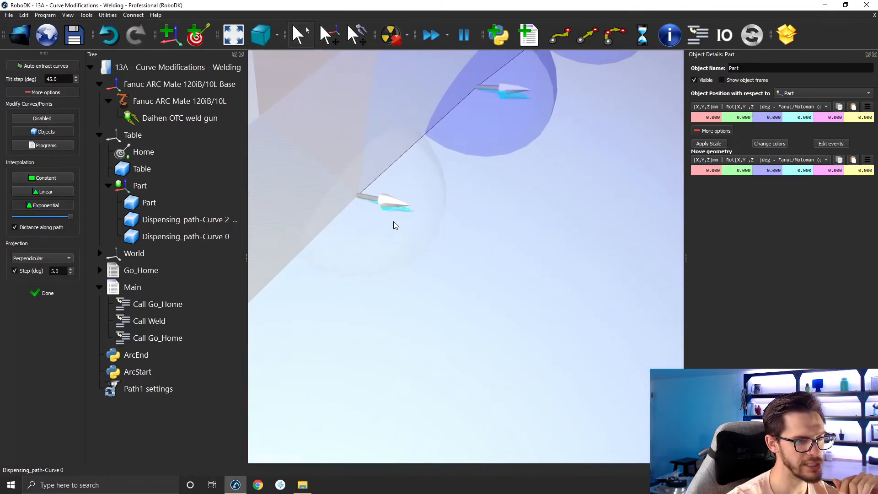
left_click_drag(416, 242, 417, 253)
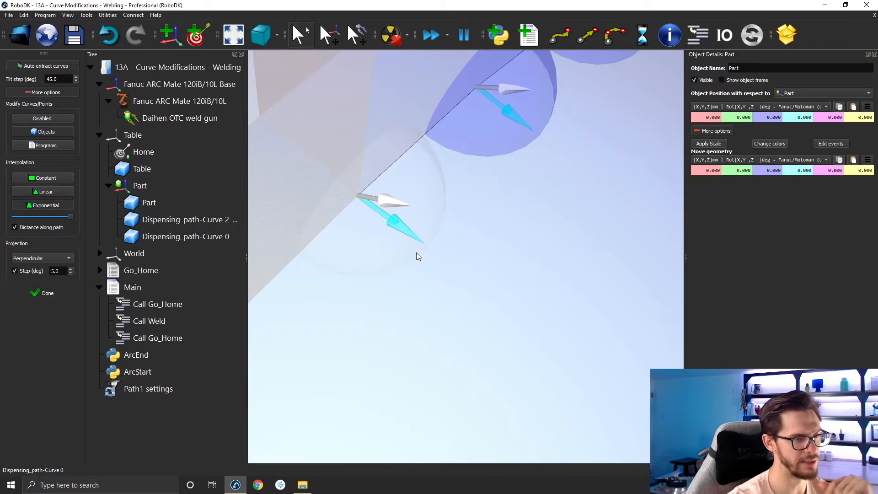
left_click_drag(417, 256, 403, 223)
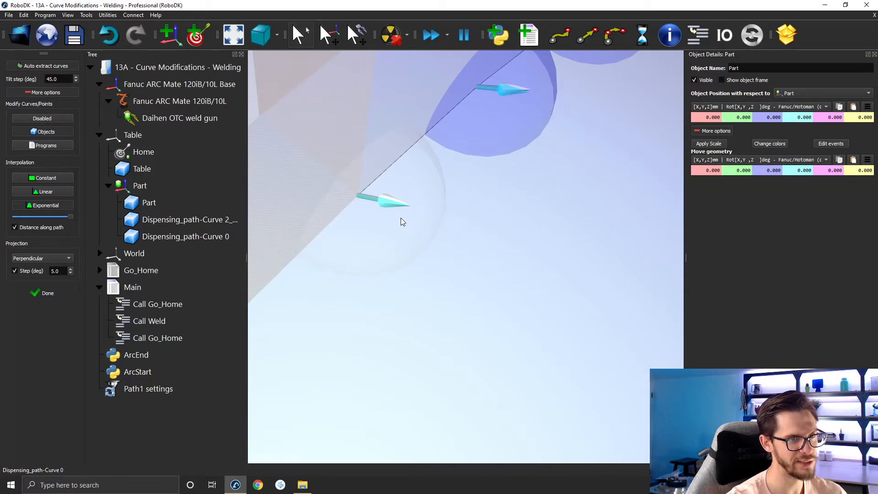
right_click_drag(399, 217, 462, 165)
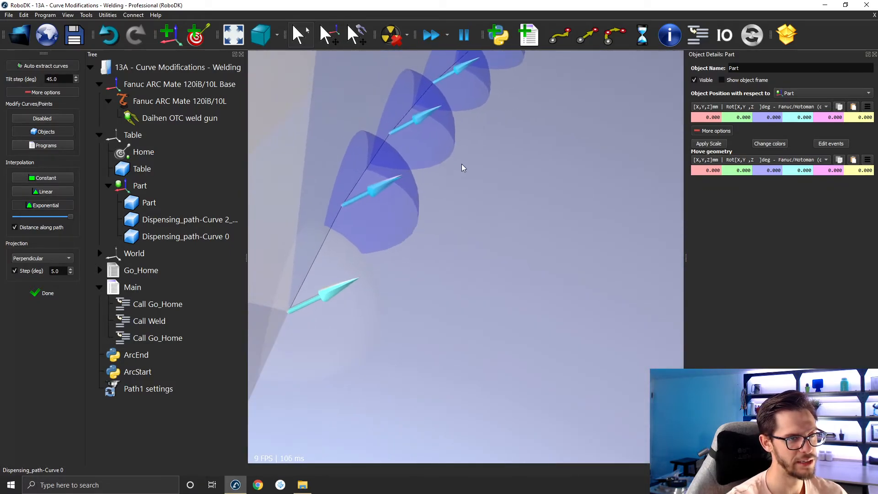
scroll(461, 201, "down", 3)
mouse_move(396, 273)
left_mouse_down()
mouse_move(393, 262)
mouse_move(406, 280)
mouse_move(393, 281)
left_mouse_up()
right_click_drag(396, 276, 362, 317)
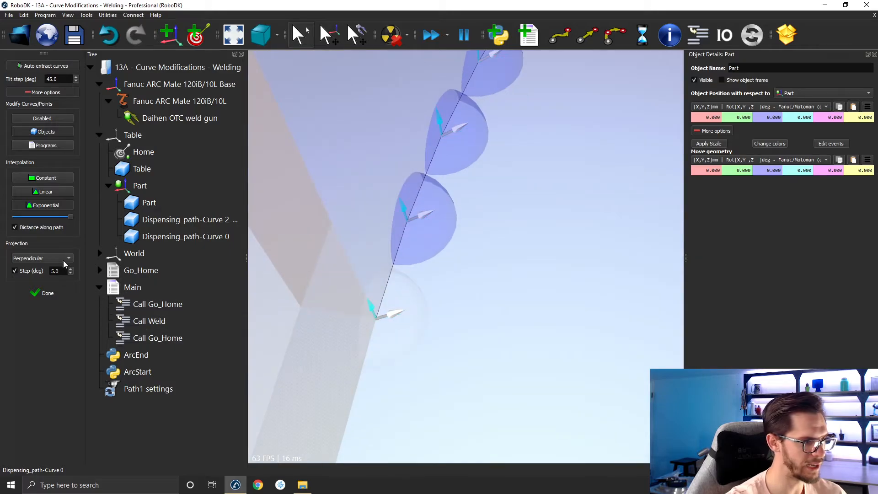
- Try the Tangent projection on the curve's end normals with the 5.0-degree step enabled
left_click(42, 258)
left_click(52, 269)
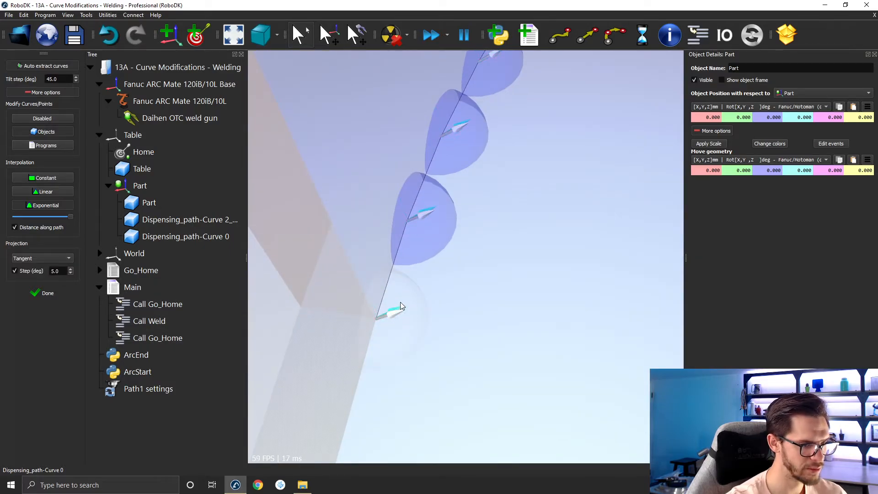
left_click_drag(391, 304, 346, 298)
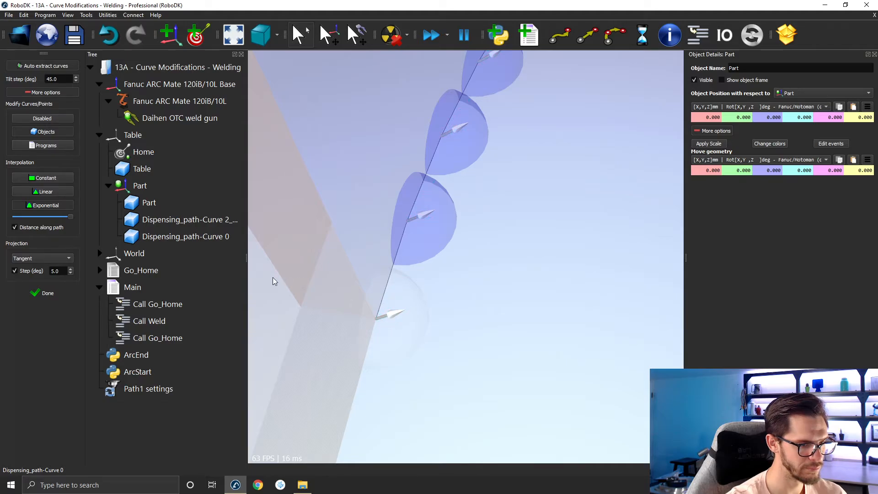
- Set the projection to Perpendicular and preview the stepped rotation of the normals at the curve's end from several angles
left_click(42, 259)
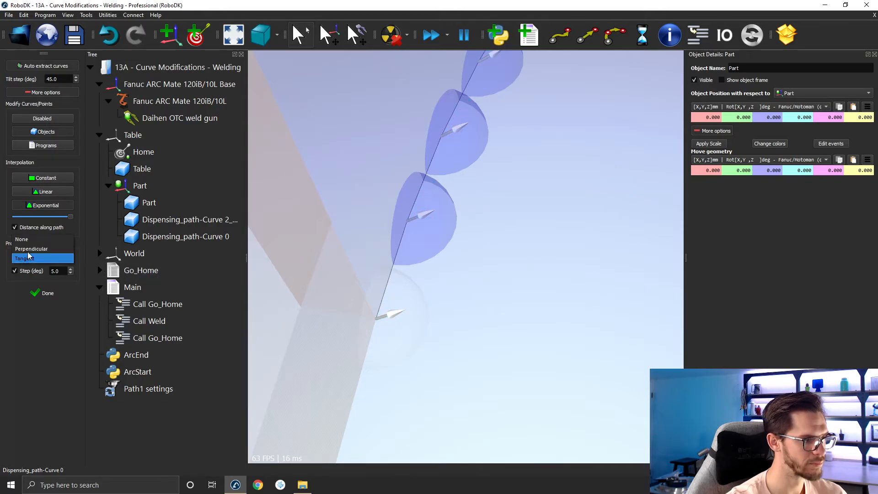
left_click(30, 248)
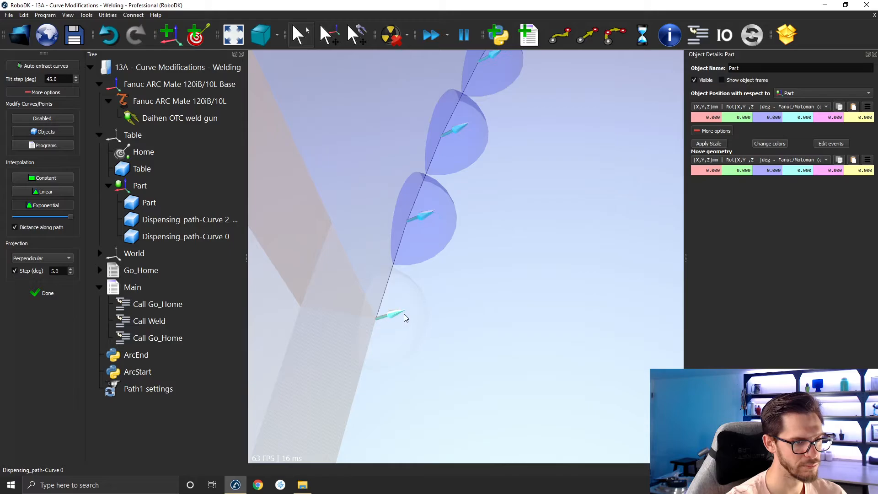
left_click_drag(403, 312, 397, 397)
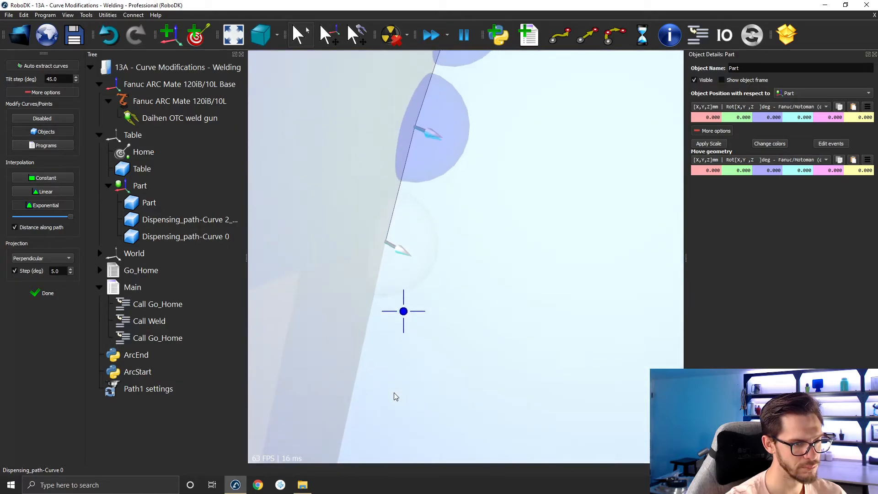
right_click_drag(396, 397, 393, 355)
scroll(392, 353, "up", 4)
mouse_move(374, 252)
right_mouse_down()
mouse_move(384, 250)
mouse_move(392, 171)
right_mouse_up()
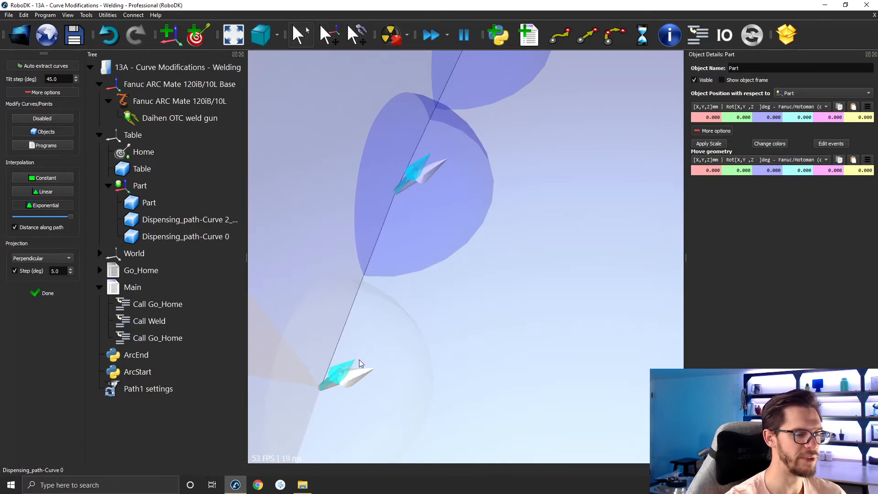
- Examine how the previewed perpendicular normals are oriented around the curved wall and at the curve's end corner
scroll(350, 364, "down", 6)
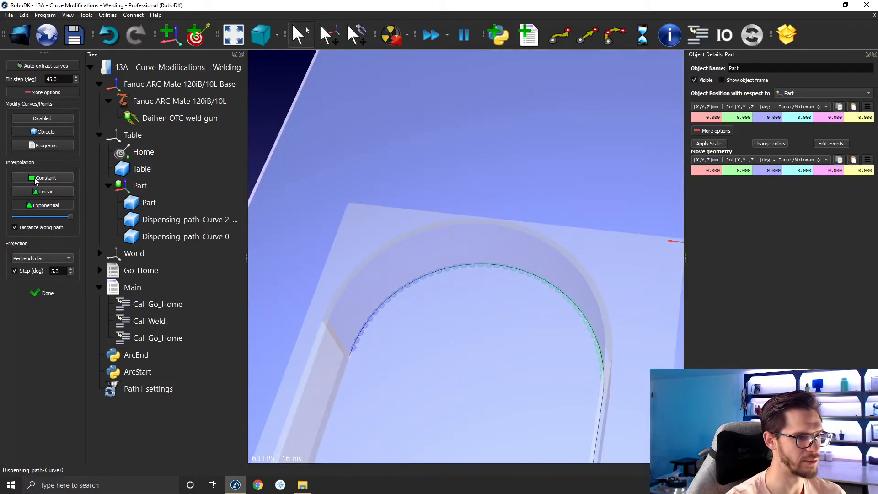
scroll(352, 354, "up", 5)
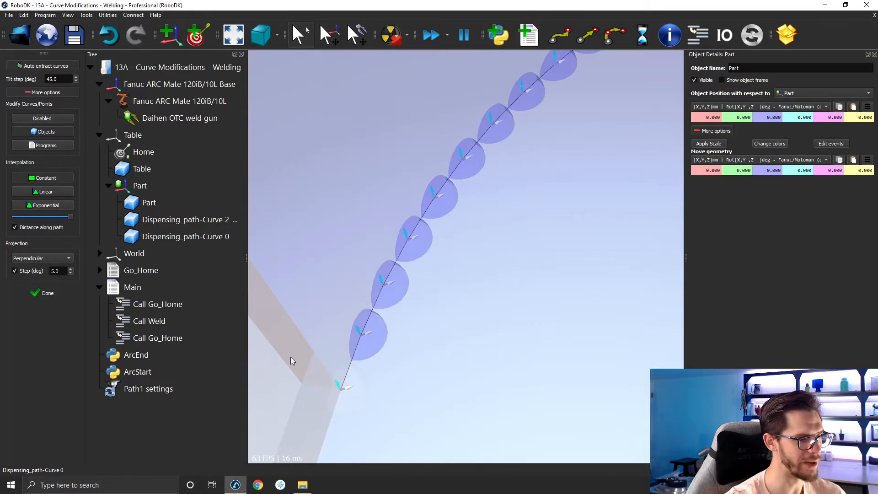
scroll(326, 377, "up", 2)
right_click_drag(330, 354, 362, 370)
middle_click_drag(362, 369, 414, 253)
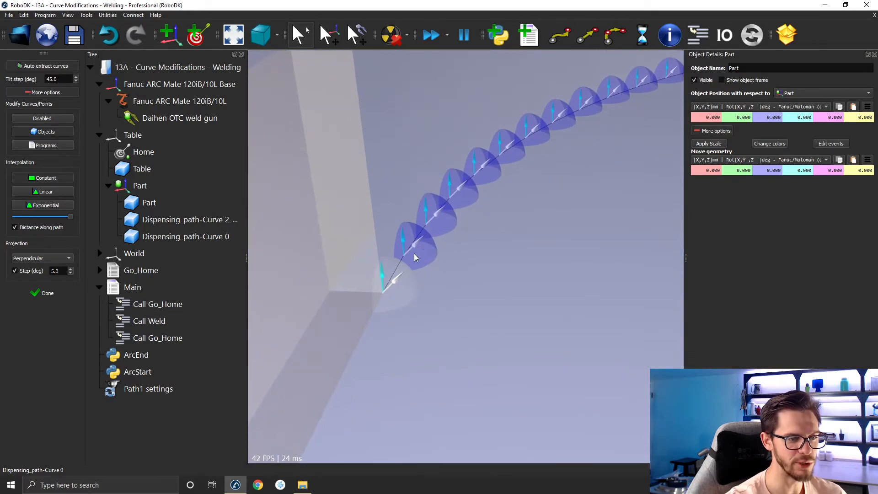
scroll(393, 266, "up", 3)
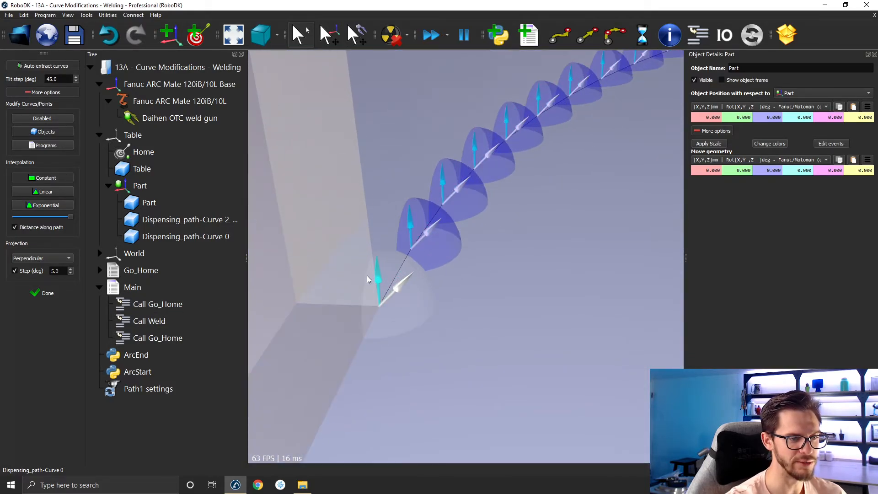
left_click(415, 264)
- Set the projection to Tangent for the end point in the far corner of the straight path section
scroll(415, 264, "down", 5)
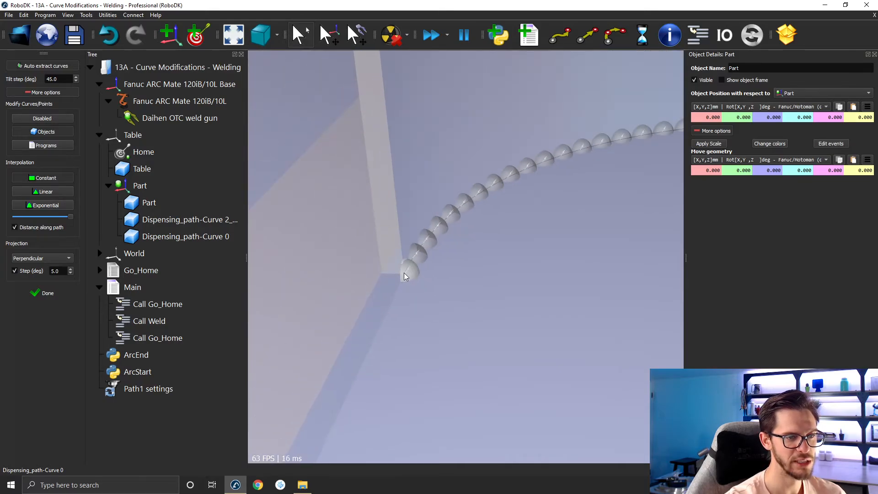
right_click_drag(411, 265, 676, 163)
scroll(676, 163, "down", 5)
middle_click_drag(676, 163, 366, 260)
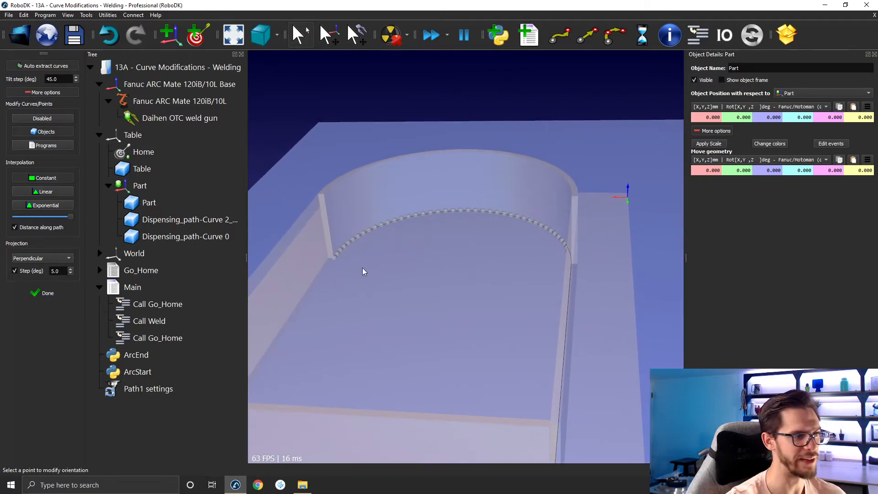
right_click_drag(448, 351, 653, 348)
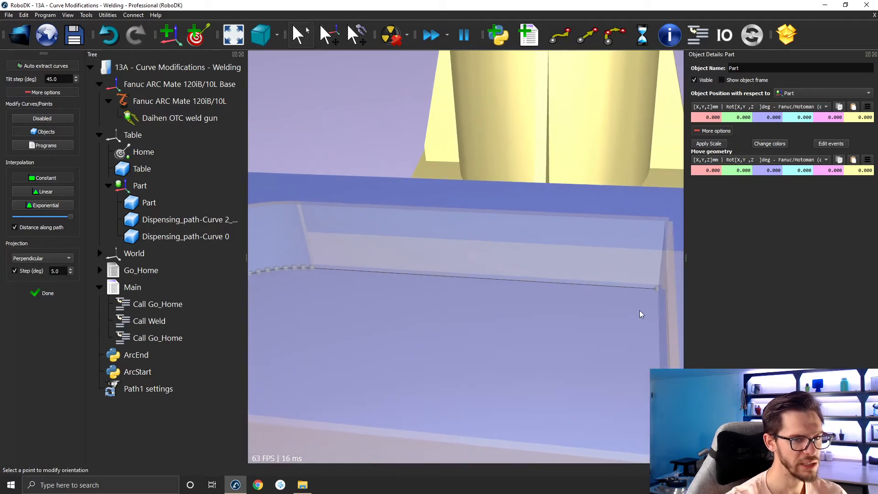
scroll(645, 295, "up", 3)
middle_click_drag(647, 296, 565, 304)
right_click_drag(566, 304, 618, 312)
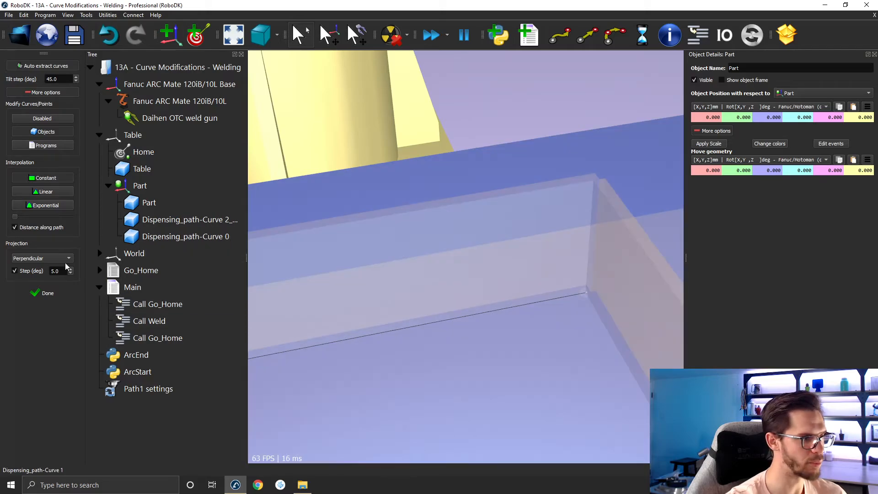
left_click(66, 261)
left_click(49, 267)
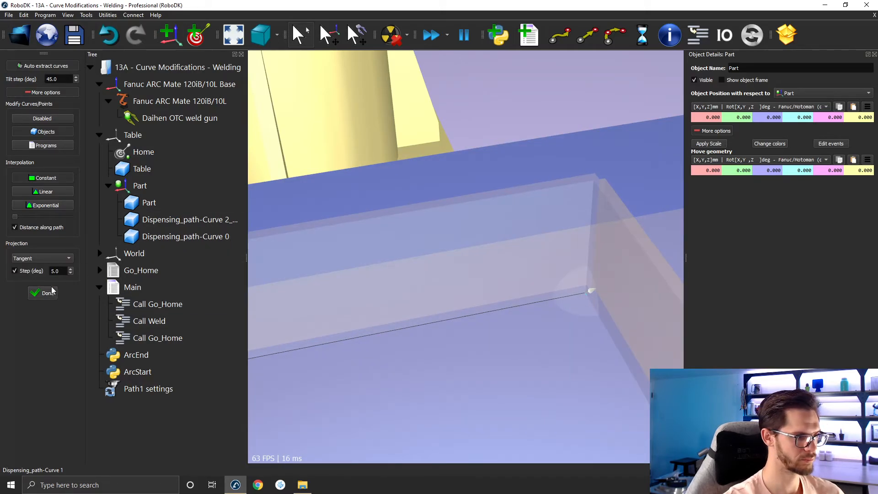
- Set the projection step to 45 degrees and finish the curve modification
double_click(54, 271)
type("5")
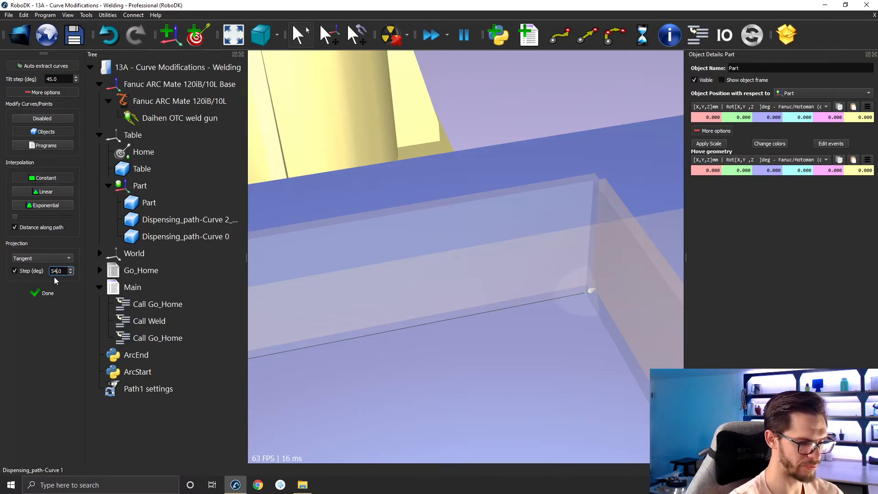
key("Return")
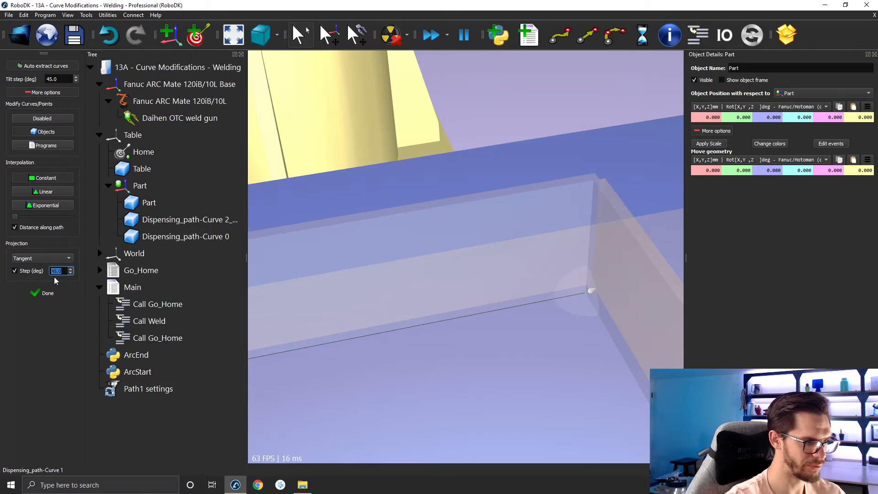
right_click(54, 277)
left_click(43, 296)
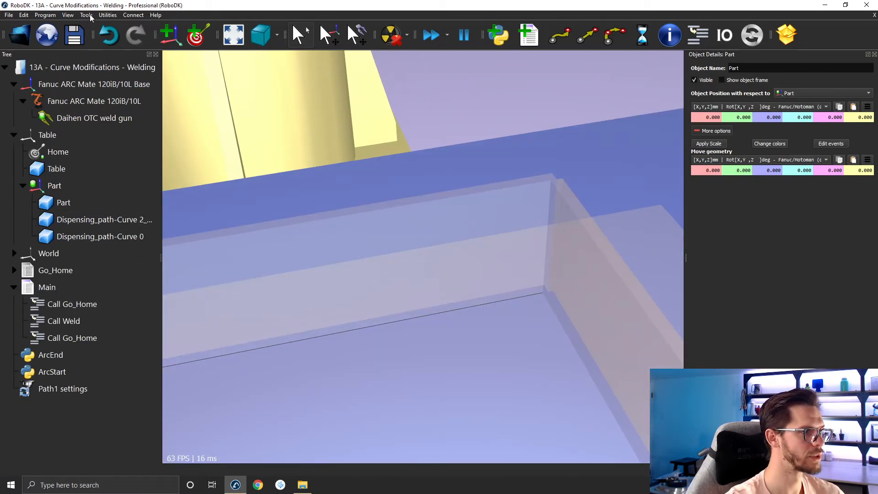
- Reopen Modify curves to examine the Tangent projection with the 45.0-degree step at the corner point, and finish the tool
left_click(86, 15)
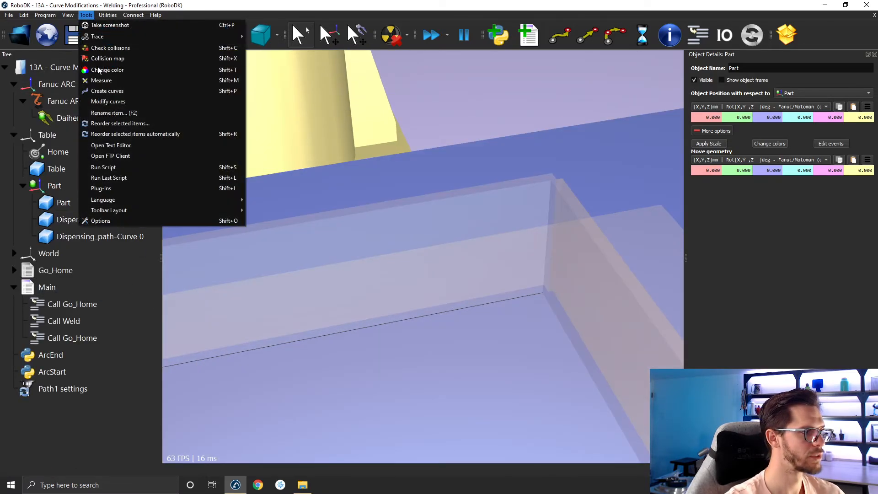
mouse_move(114, 90)
left_click(196, 102)
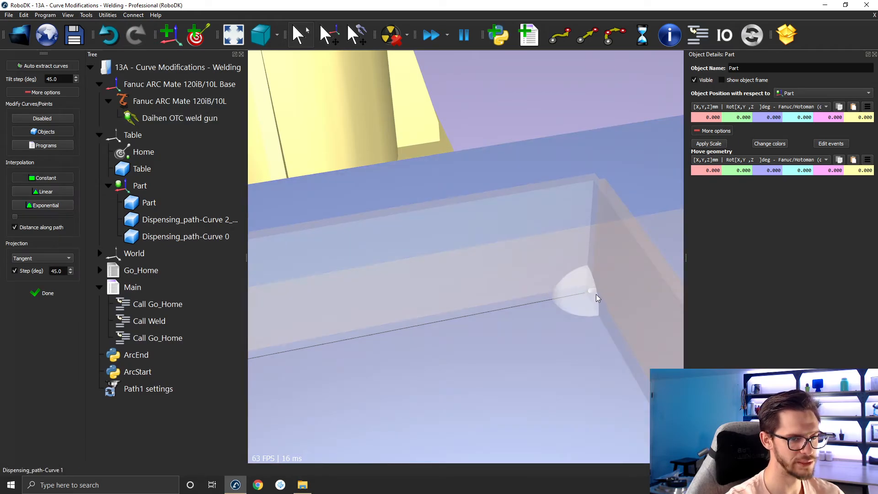
right_click_drag(546, 318, 540, 268)
scroll(531, 336, "down", 3)
scroll(531, 336, "down", 1)
middle_click_drag(414, 308, 487, 376)
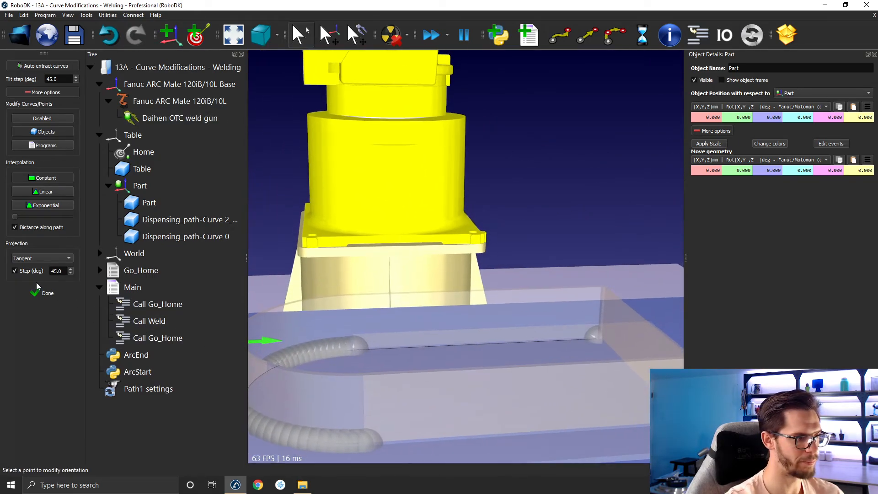
left_click(42, 293)
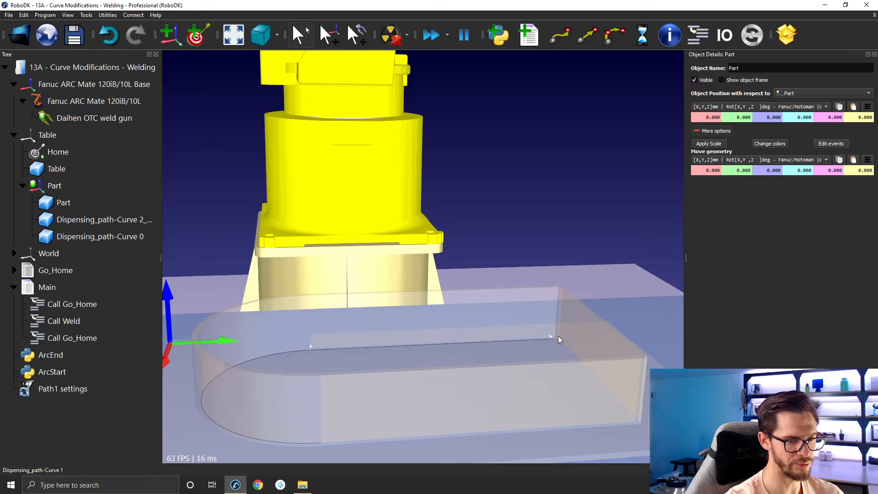
- Set the point spacing of the curve along the part's straight wall to 2 mm
scroll(492, 351, "up", 2)
left_click_drag(472, 361, 547, 325)
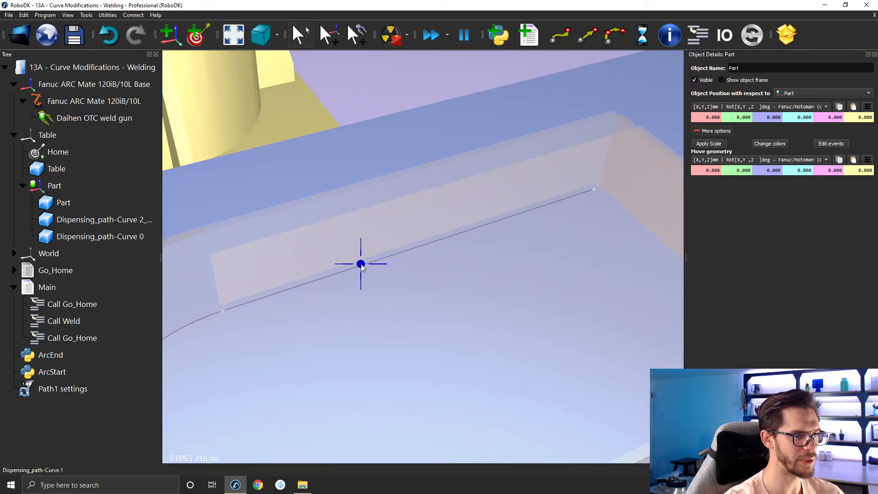
right_click(361, 262)
mouse_move(446, 48)
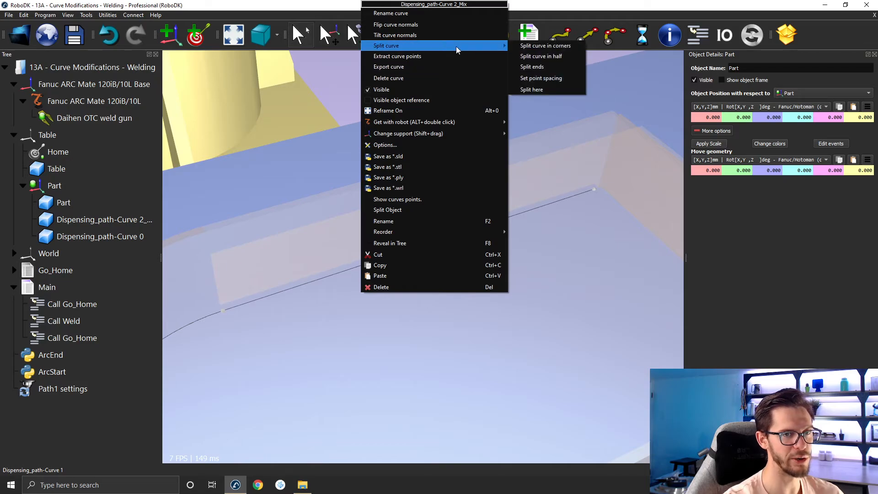
left_click(541, 79)
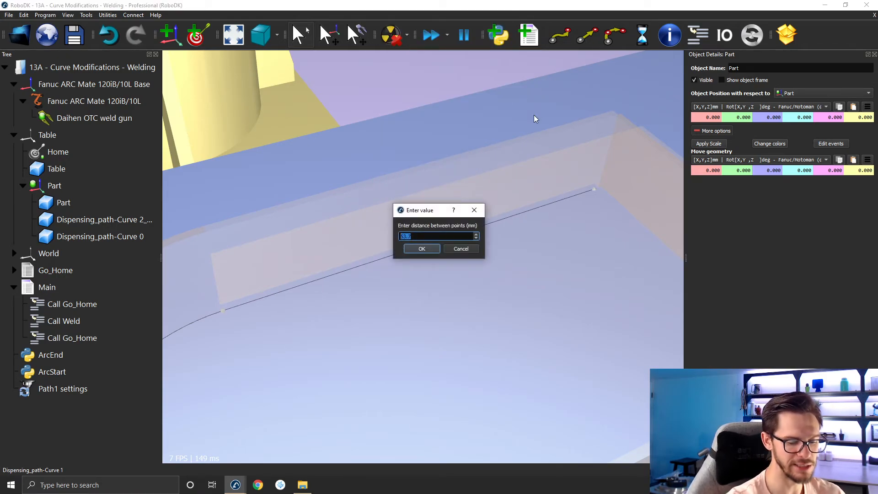
type("2")
key("Return")
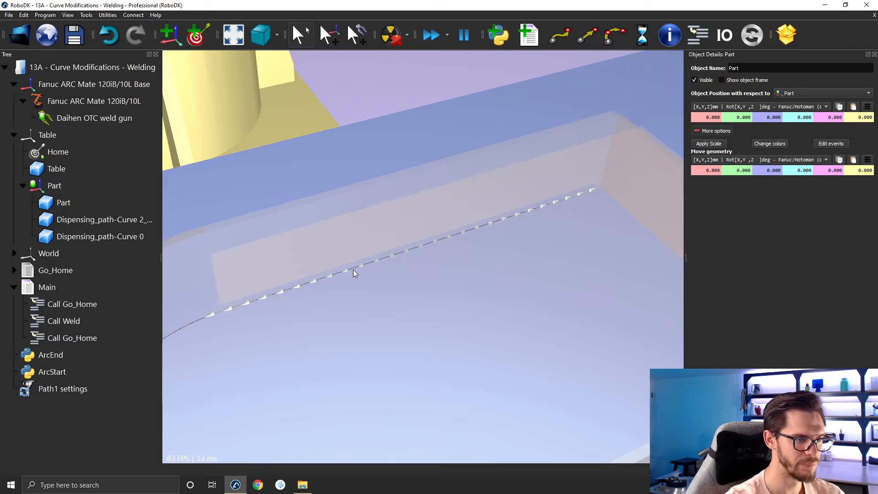
- Inspect the respaced normals along the straight wall, close the object details, and frame the part with the robot
mouse_move(353, 270)
left_mouse_down()
mouse_move(359, 201)
mouse_move(299, 200)
mouse_move(300, 222)
mouse_move(312, 228)
mouse_move(309, 220)
mouse_move(322, 245)
mouse_move(371, 270)
left_mouse_up()
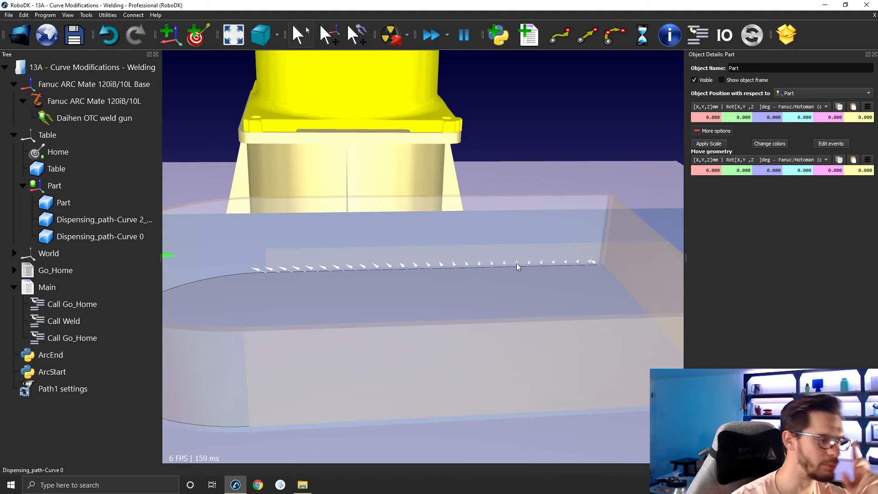
scroll(517, 262, "down", 3)
mouse_move(507, 281)
right_mouse_down()
mouse_move(559, 263)
mouse_move(575, 312)
mouse_move(413, 229)
mouse_move(423, 275)
mouse_move(399, 263)
mouse_move(388, 237)
mouse_move(443, 245)
mouse_move(459, 270)
mouse_move(490, 286)
right_mouse_up()
left_click(875, 55)
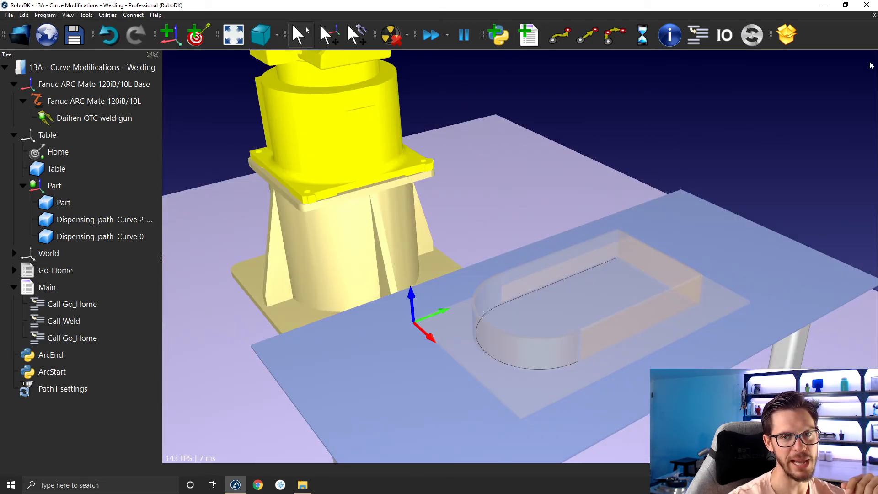
right_click_drag(560, 286, 550, 273)
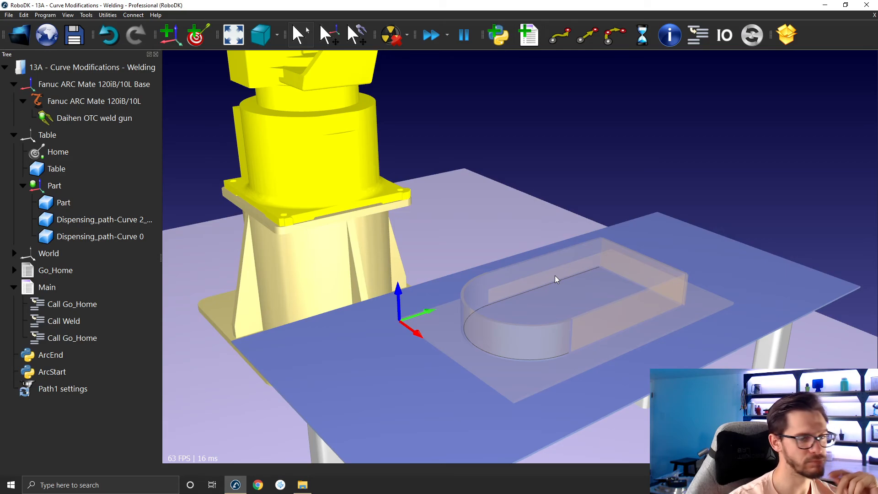
left_click(555, 275)
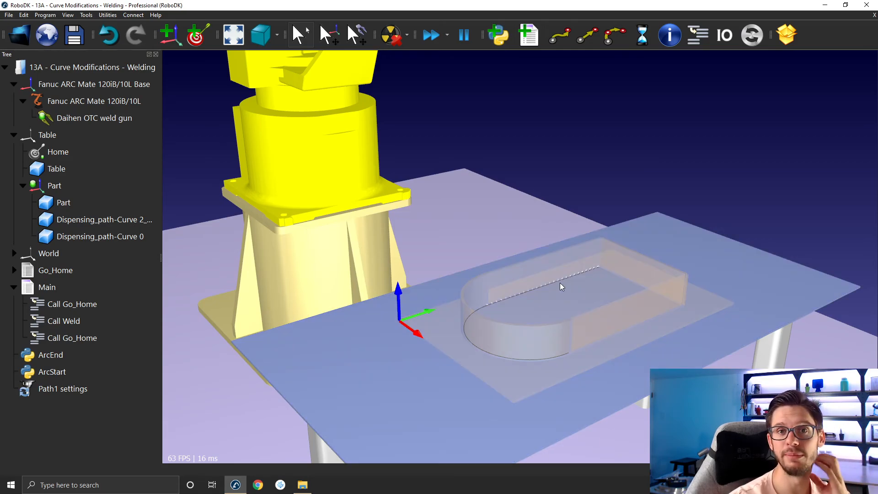